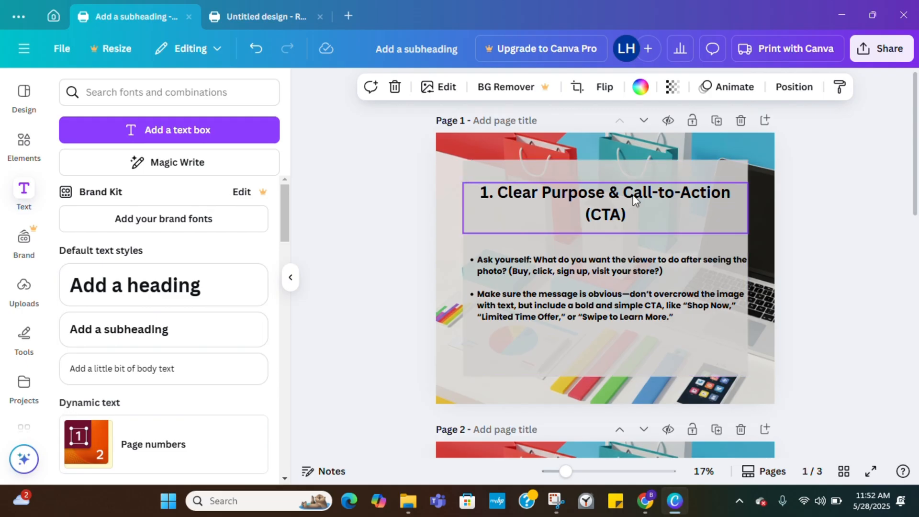
Switch to the untitled skincare design and move the ORDER NOW label above the glowing ring.
{"action": "left_click", "coordinate": [273, 17]}
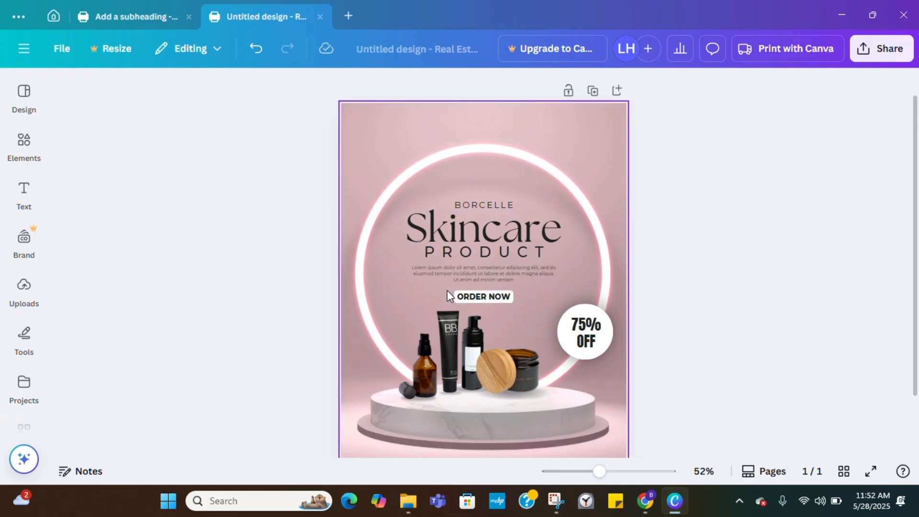
{"action": "left_click", "coordinate": [512, 302]}
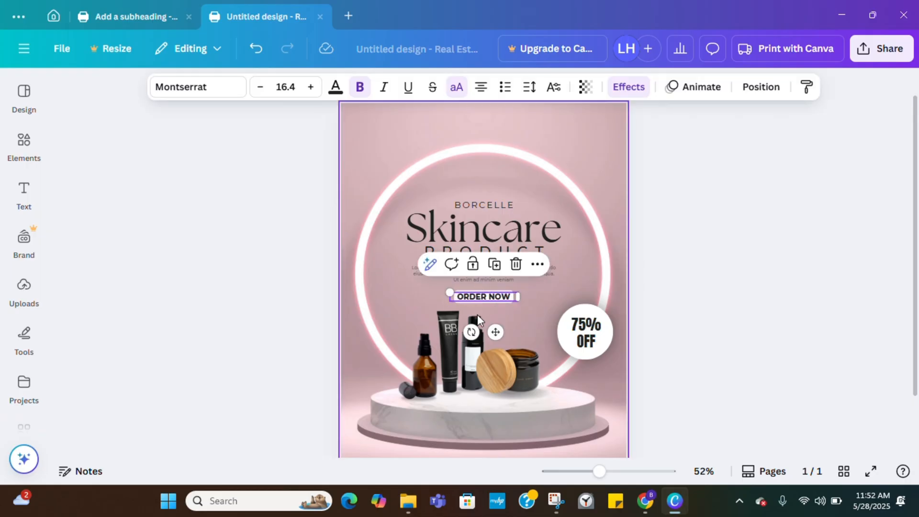
{"action": "left_click", "coordinate": [537, 265]}
{"action": "left_click_drag", "start_coordinate": [484, 296], "coordinate": [480, 127]}
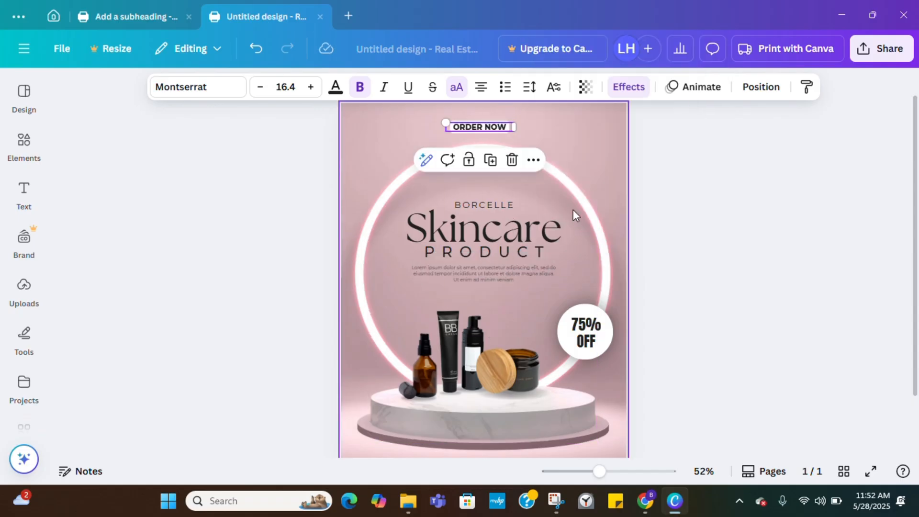
Delete the BORCELLE, Skincare and PRODUCT titles together with the placeholder paragraph inside the ring.
{"action": "left_click", "coordinate": [444, 203]}
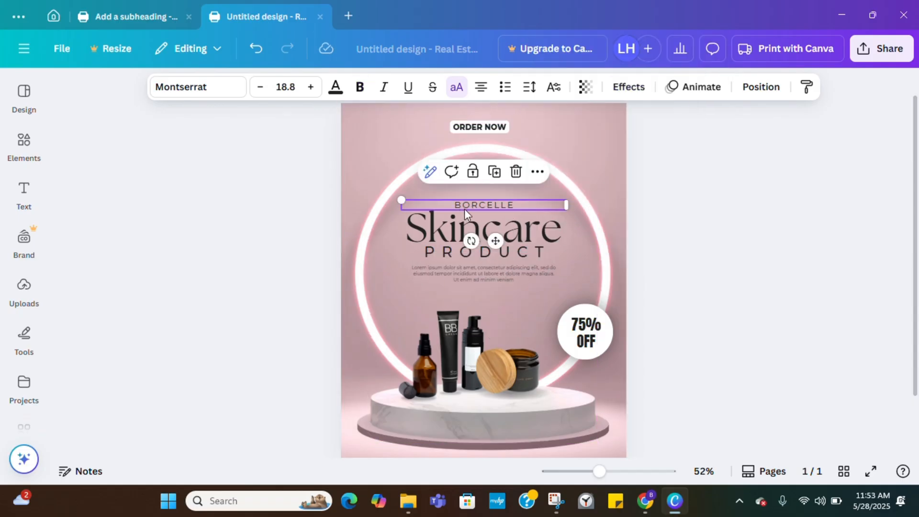
{"action": "left_click", "coordinate": [540, 276]}
{"action": "left_click", "coordinate": [544, 286]}
{"action": "left_click_drag", "start_coordinate": [522, 297], "coordinate": [397, 166]}
{"action": "left_click", "coordinate": [526, 171]}
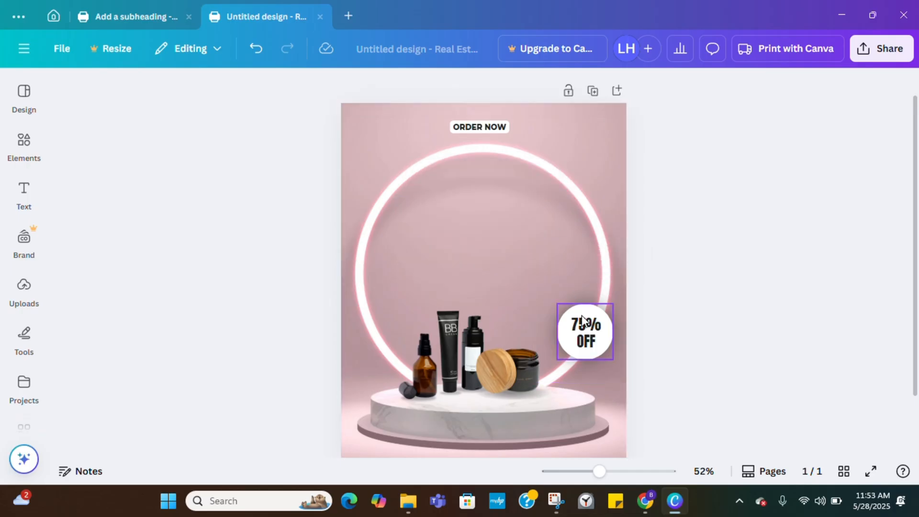
Delete the 75% OFF badge and the shadowed circle that belongs to it.
{"action": "left_click", "coordinate": [551, 307]}
{"action": "left_click_drag", "start_coordinate": [551, 310], "coordinate": [462, 204]}
{"action": "left_click_drag", "start_coordinate": [556, 291], "coordinate": [613, 376]}
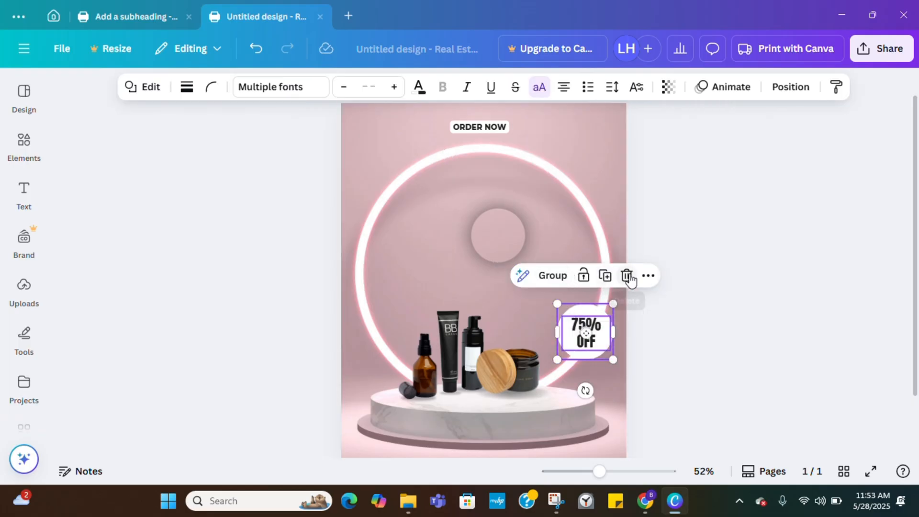
{"action": "left_click", "coordinate": [627, 275]}
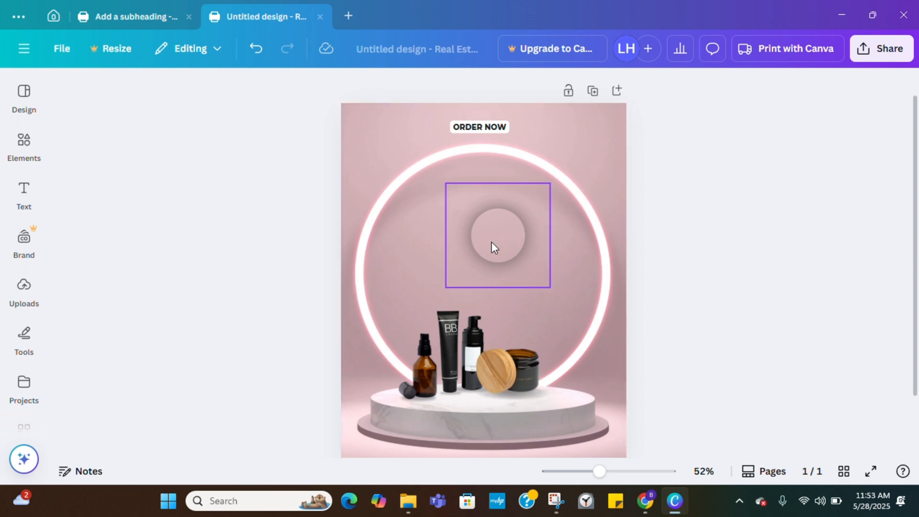
{"action": "left_click_drag", "start_coordinate": [493, 249], "coordinate": [569, 356]}
{"action": "left_click", "coordinate": [595, 262]}
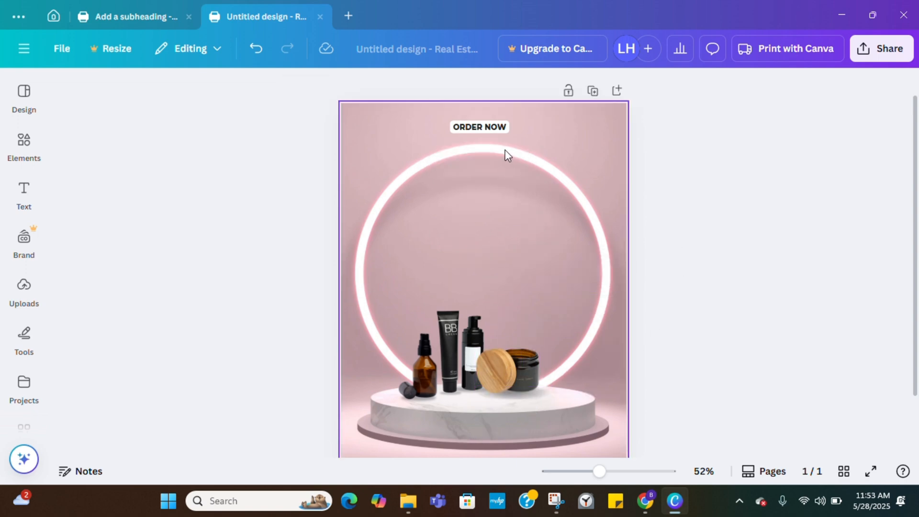
Replace the pink ring background with the solid yellow default color, after trying a dark radial gradient and two orange shades.
{"action": "left_click", "coordinate": [24, 143]}
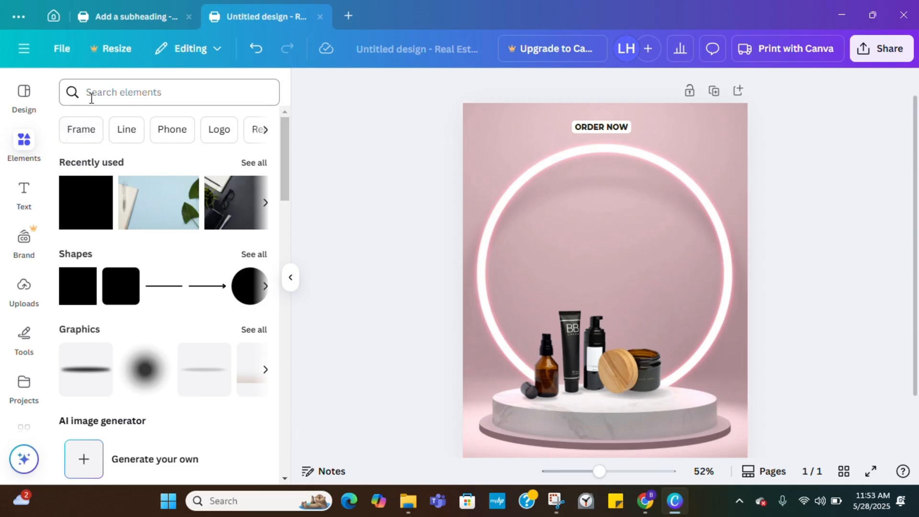
{"action": "left_click", "coordinate": [500, 135]}
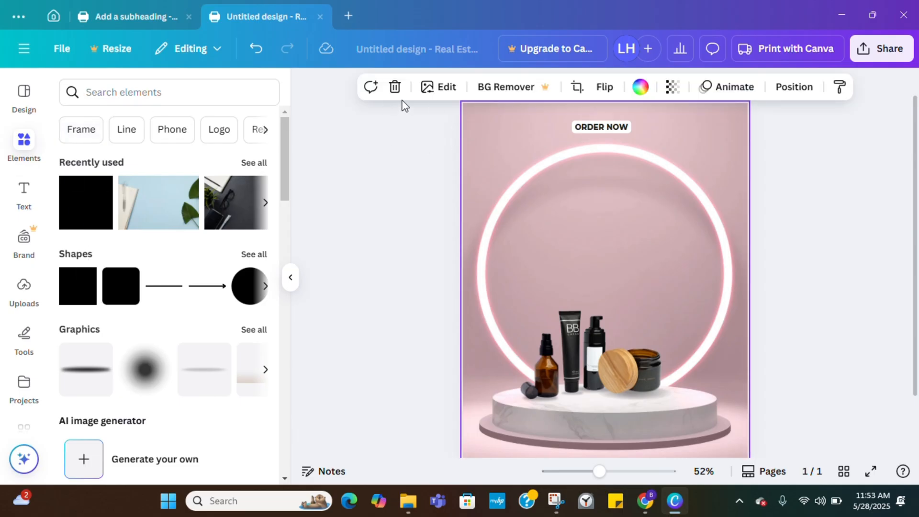
{"action": "left_click", "coordinate": [632, 96]}
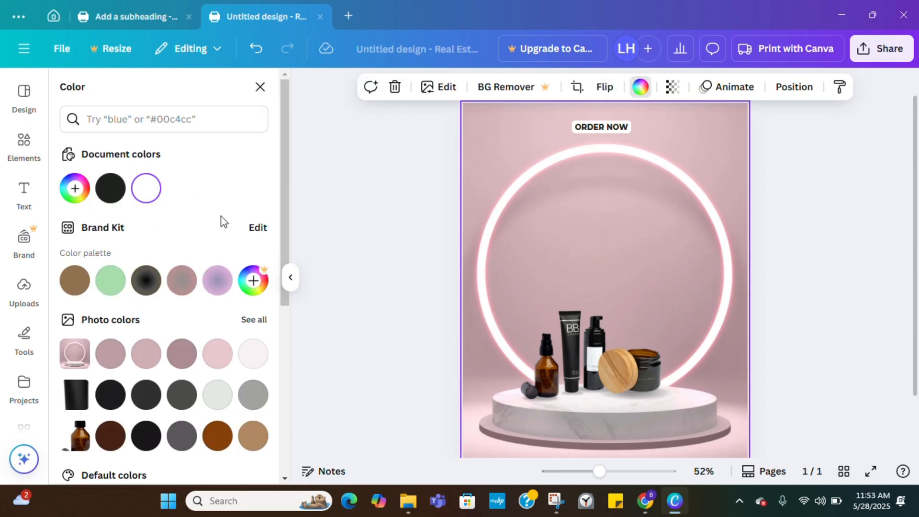
{"action": "scroll", "coordinate": [225, 223], "scroll_direction": "down", "scroll_amount": 2}
{"action": "left_click", "coordinate": [147, 219]}
{"action": "scroll", "coordinate": [174, 226], "scroll_direction": "down", "scroll_amount": 5}
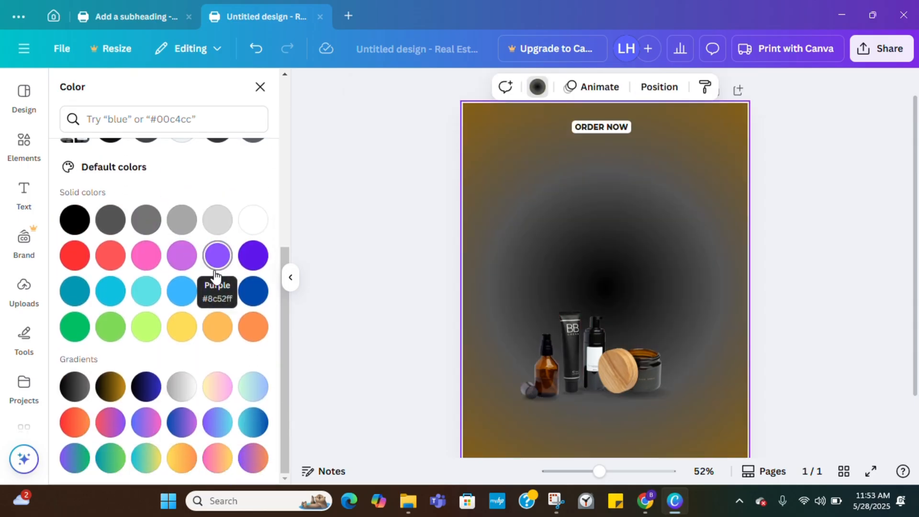
{"action": "left_click", "coordinate": [220, 330]}
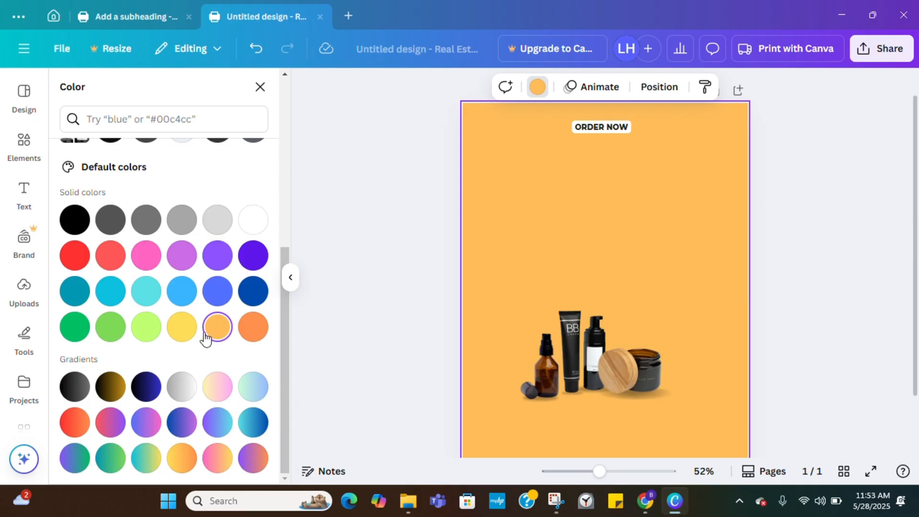
{"action": "left_click", "coordinate": [247, 340]}
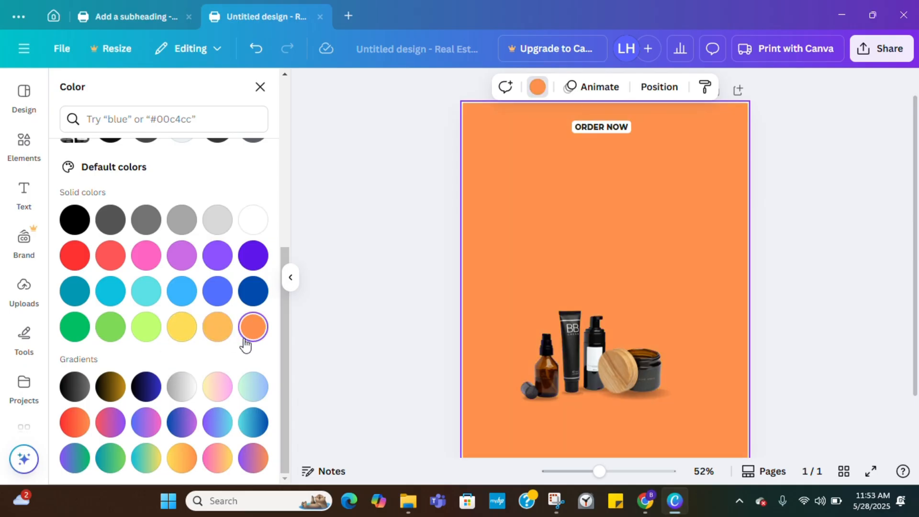
{"action": "left_click", "coordinate": [189, 334]}
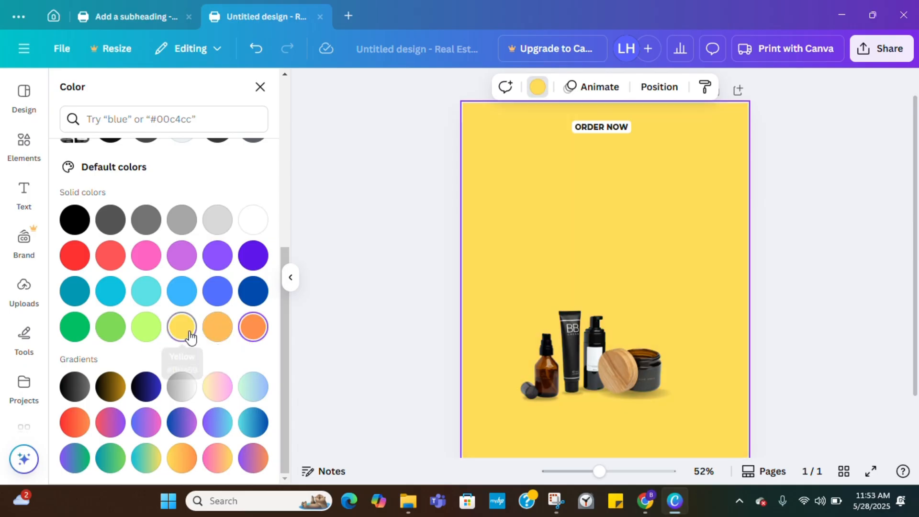
{"action": "scroll", "coordinate": [388, 253], "scroll_direction": "down", "scroll_amount": 2}
{"action": "scroll", "coordinate": [388, 252], "scroll_direction": "up", "scroll_amount": 2}
{"action": "left_click", "coordinate": [435, 168]}
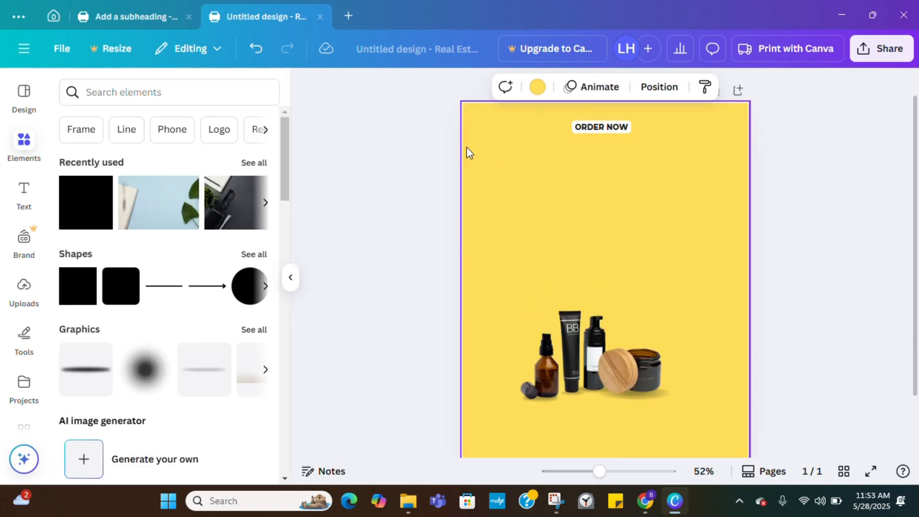
{"action": "left_click", "coordinate": [389, 144]}
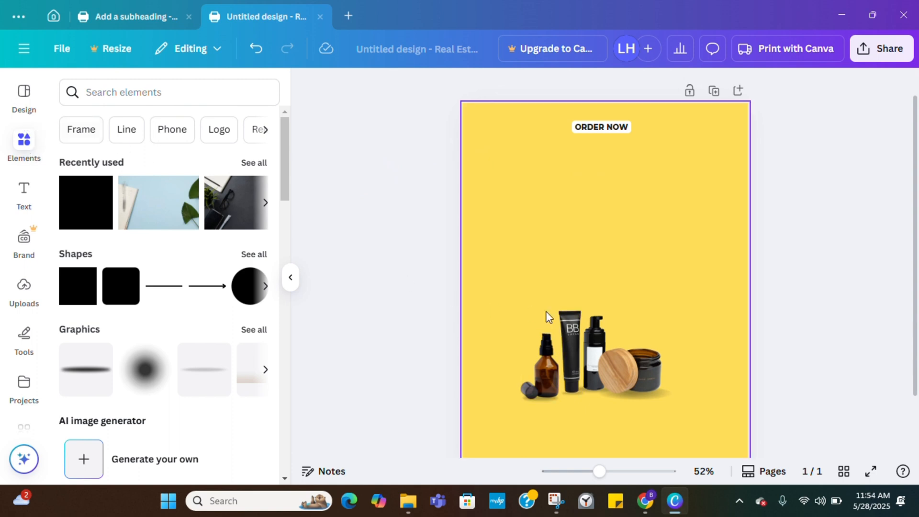
Group the skincare product images, enlarge the group and center it on the lower part of the page.
{"action": "left_click_drag", "start_coordinate": [504, 300], "coordinate": [689, 420]}
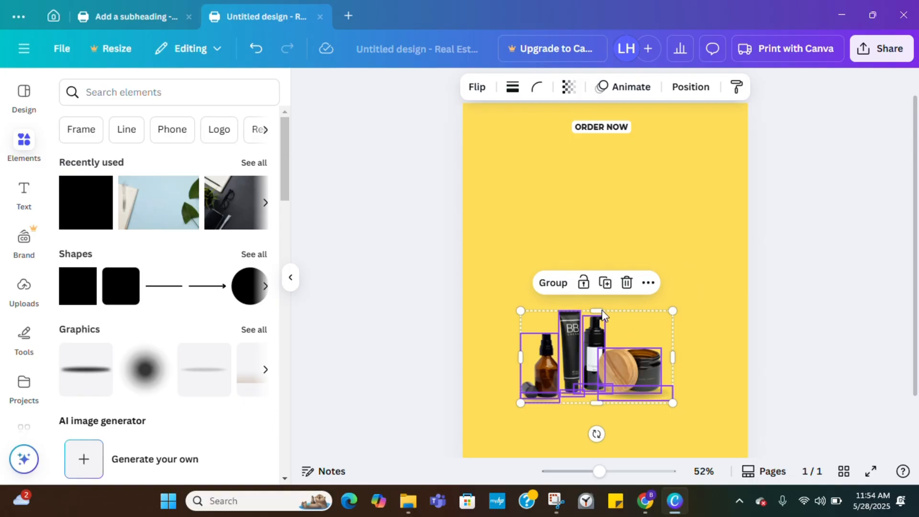
{"action": "left_click", "coordinate": [553, 282]}
{"action": "left_click_drag", "start_coordinate": [520, 311], "coordinate": [455, 261]}
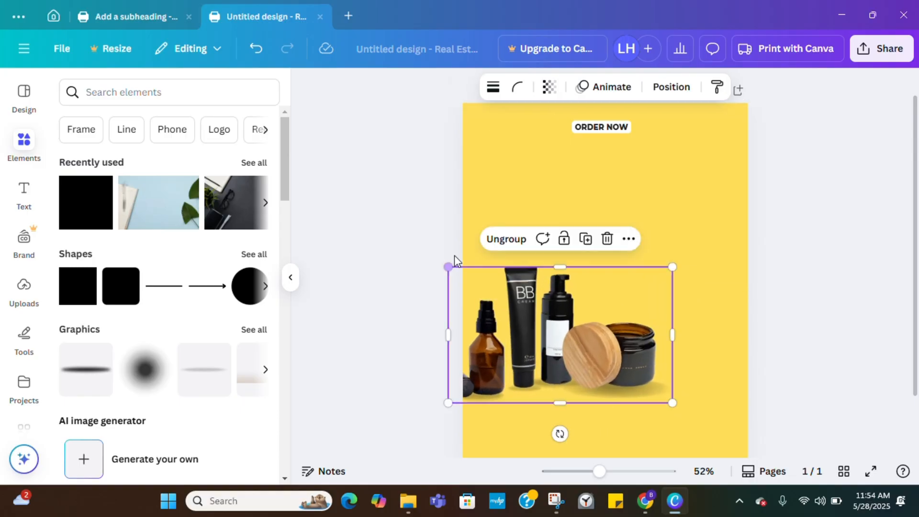
{"action": "left_click_drag", "start_coordinate": [611, 370], "coordinate": [642, 383]}
Add a heading reading "BB Skin Care" and place it above the products, below the ORDER NOW label.
{"action": "left_click", "coordinate": [24, 194]}
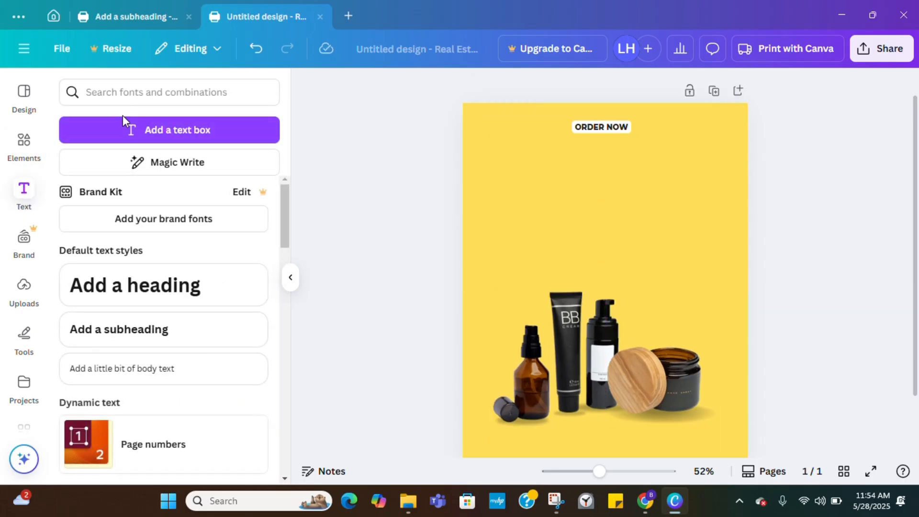
{"action": "left_click", "coordinate": [173, 300]}
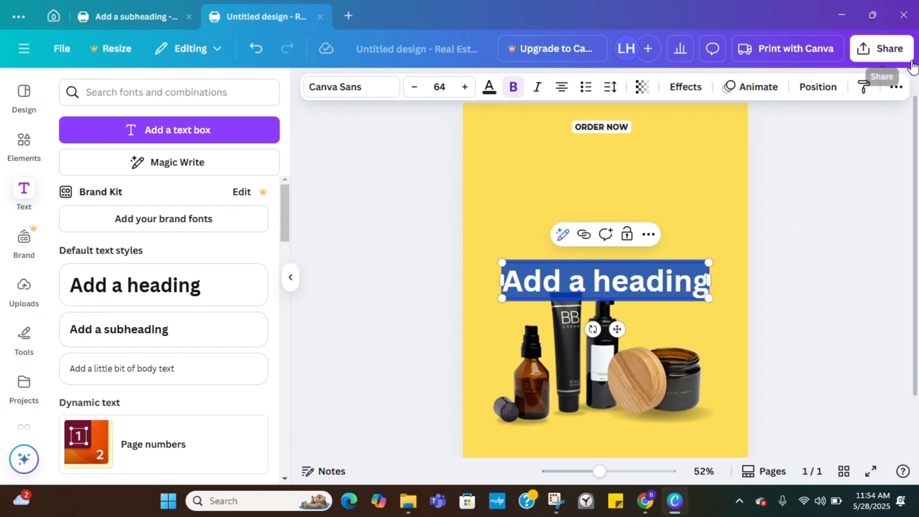
{"action": "type", "text": "BB Skin Care"}
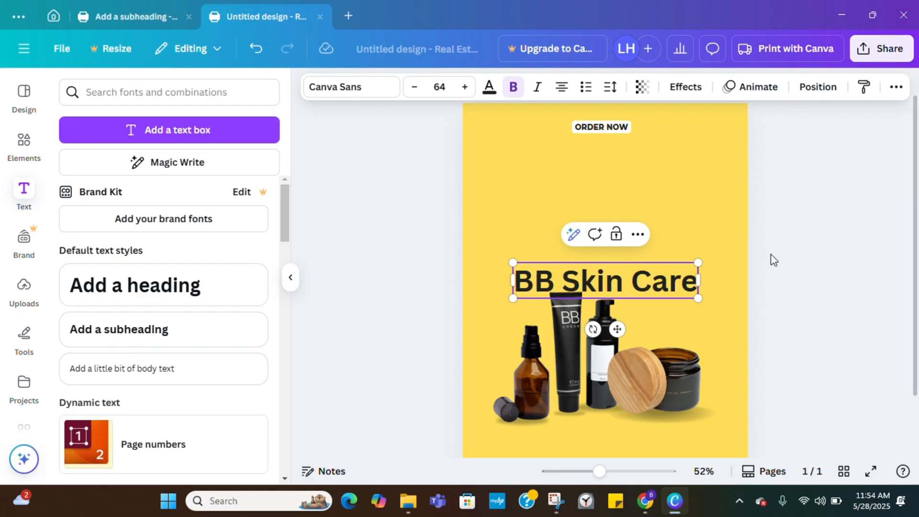
{"action": "left_click", "coordinate": [761, 304]}
{"action": "left_click_drag", "start_coordinate": [542, 262], "coordinate": [540, 172]}
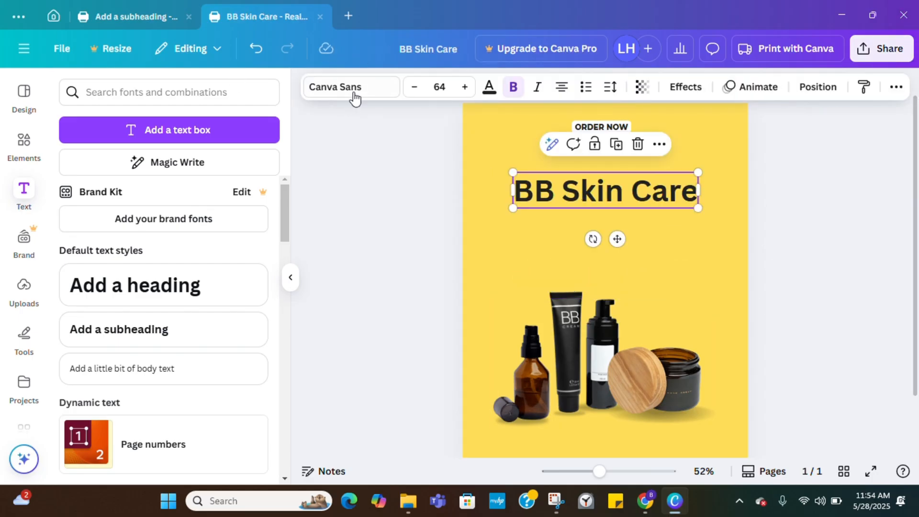
Try the Bricolage Grotesque and Open Sauce fonts on the BB Skin Care heading.
{"action": "left_click", "coordinate": [352, 95]}
{"action": "scroll", "coordinate": [146, 218], "scroll_direction": "down", "scroll_amount": 2}
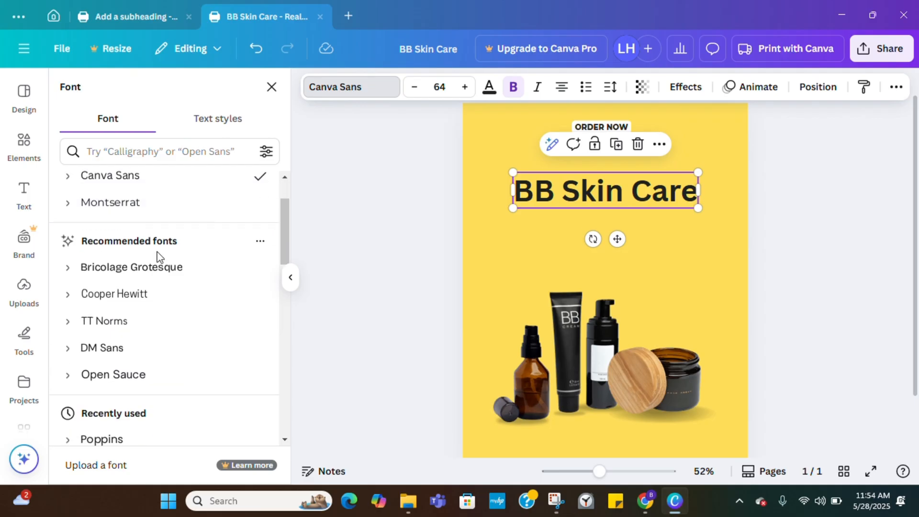
{"action": "left_click", "coordinate": [158, 270]}
{"action": "scroll", "coordinate": [150, 298], "scroll_direction": "down", "scroll_amount": 8}
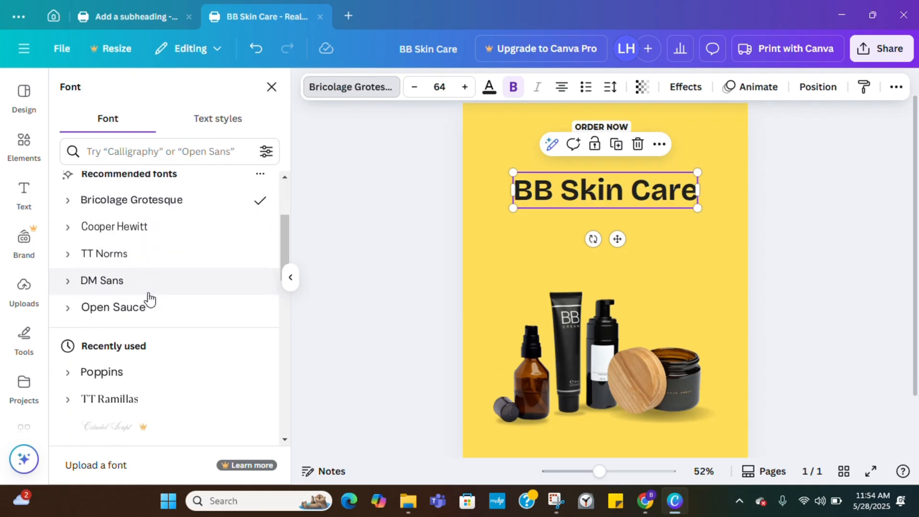
{"action": "scroll", "coordinate": [154, 298], "scroll_direction": "down", "scroll_amount": 6}
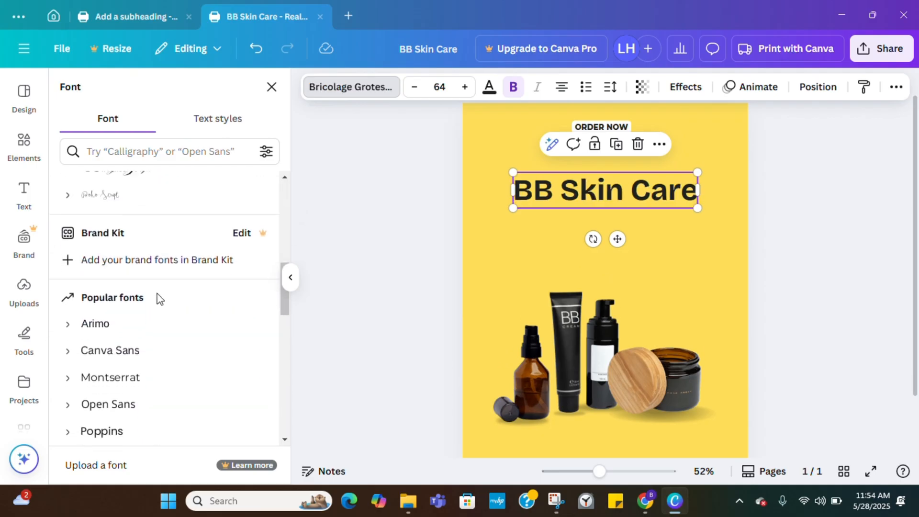
{"action": "scroll", "coordinate": [158, 300], "scroll_direction": "down", "scroll_amount": 2}
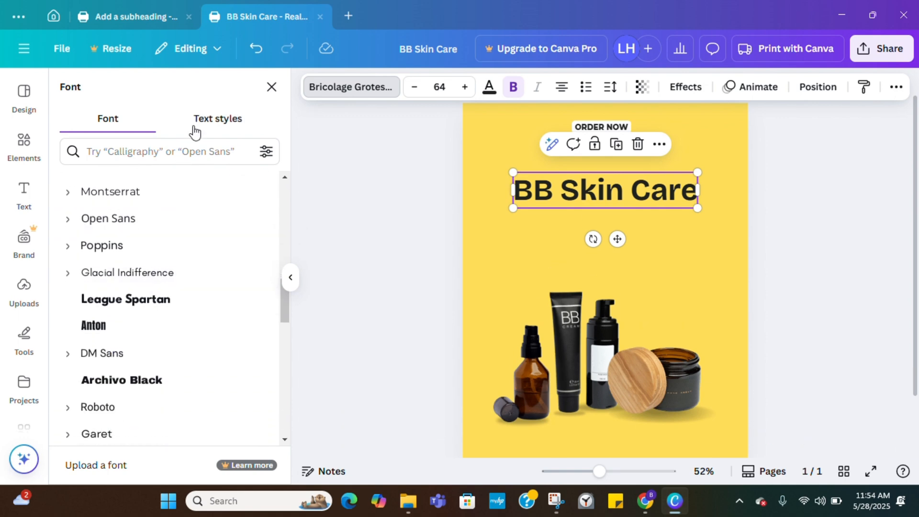
{"action": "scroll", "coordinate": [170, 322], "scroll_direction": "down", "scroll_amount": 5}
{"action": "scroll", "coordinate": [170, 324], "scroll_direction": "up", "scroll_amount": 2}
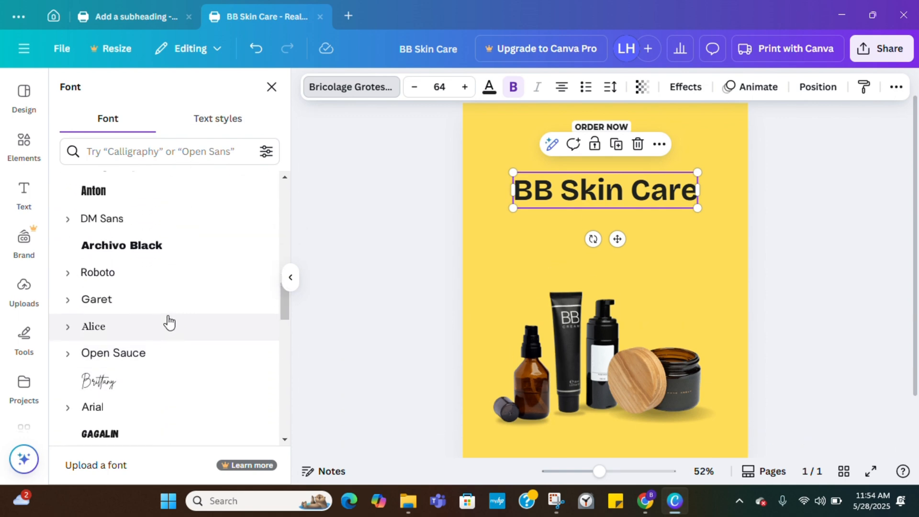
{"action": "left_click", "coordinate": [150, 352]}
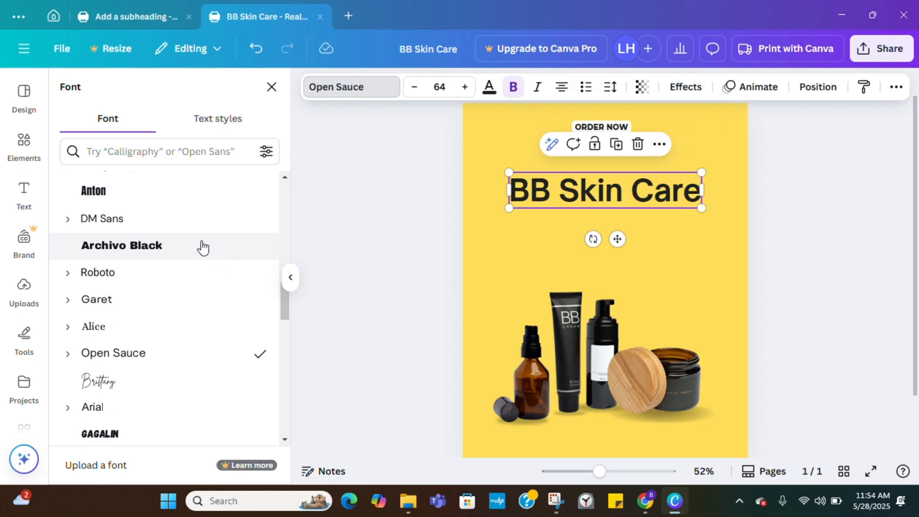
Try the Cinzel, Noto Serif Ethiopic Condensed and Cormorant Garamond fonts on the heading.
{"action": "scroll", "coordinate": [201, 246], "scroll_direction": "down", "scroll_amount": 5}
{"action": "left_click", "coordinate": [149, 244]}
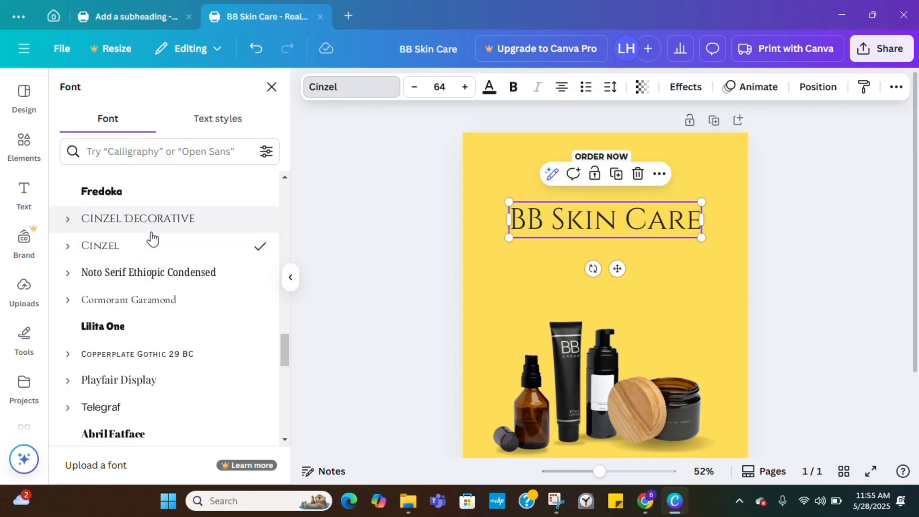
{"action": "left_click", "coordinate": [171, 274]}
{"action": "left_click", "coordinate": [176, 298]}
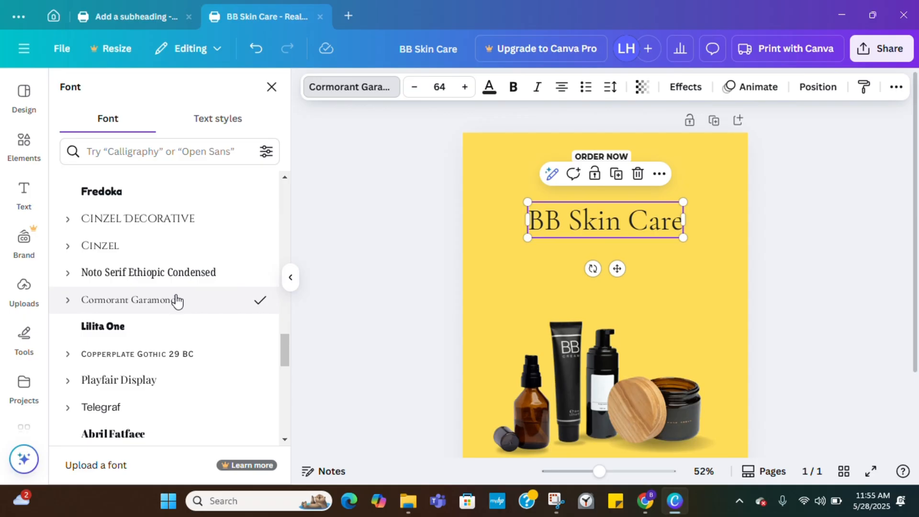
Try Lilita One and Copperplate Gothic 29 BC on the heading, and set its font to Playfair Display.
{"action": "scroll", "coordinate": [180, 309], "scroll_direction": "down", "scroll_amount": 2}
{"action": "left_click", "coordinate": [125, 260]}
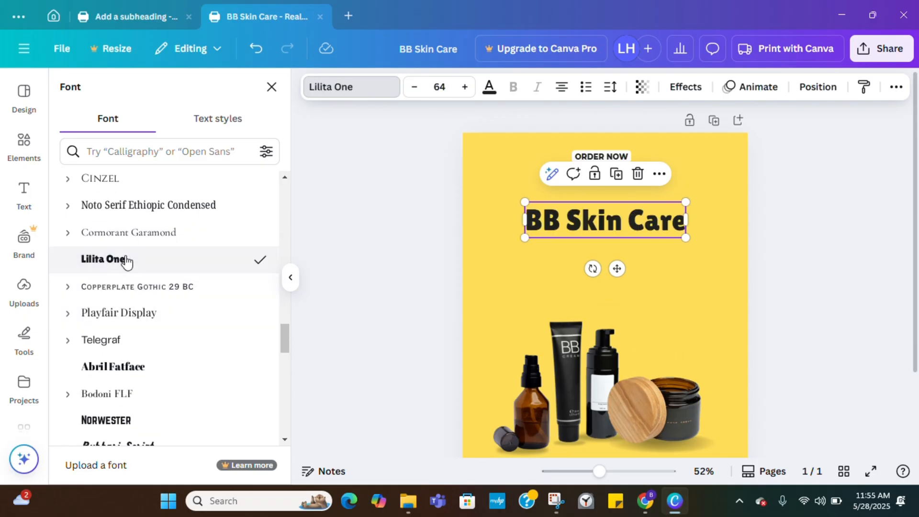
{"action": "left_click", "coordinate": [159, 294]}
{"action": "left_click", "coordinate": [175, 318]}
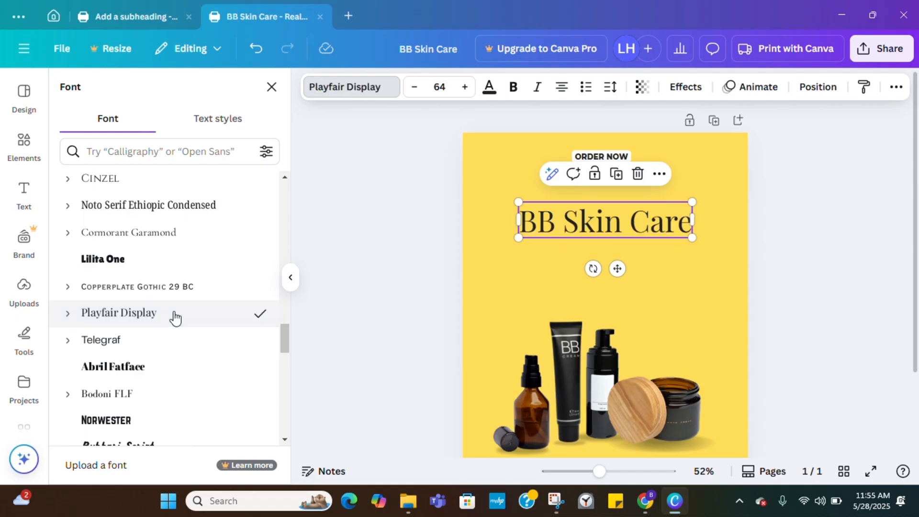
{"action": "scroll", "coordinate": [175, 318], "scroll_direction": "down", "scroll_amount": 2}
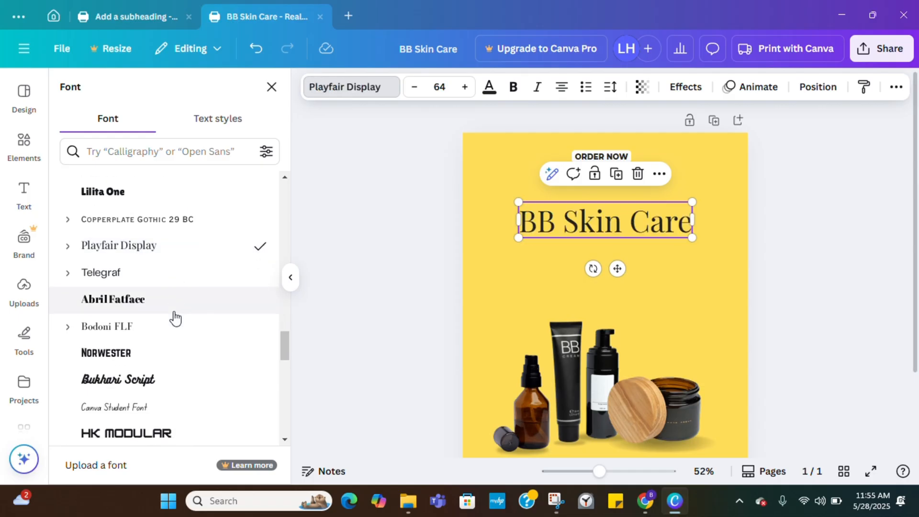
{"action": "left_click", "coordinate": [557, 225]}
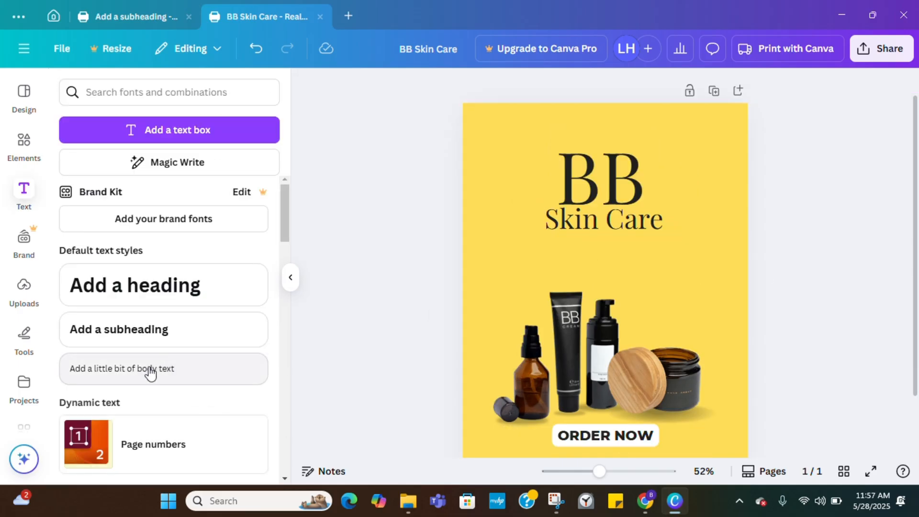
Add italic body text reading "organic skin care made for all skin types" between the heading and the products.
{"action": "left_click", "coordinate": [150, 372]}
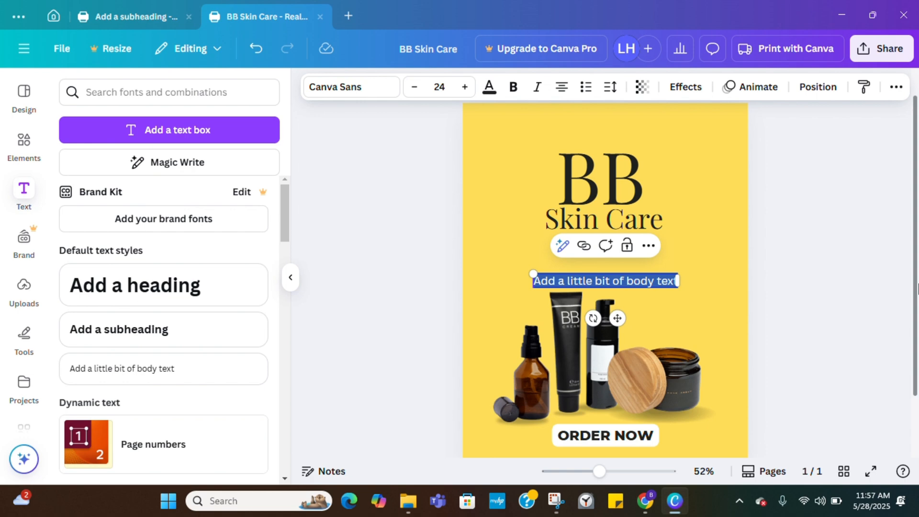
{"action": "type", "text": "organic"}
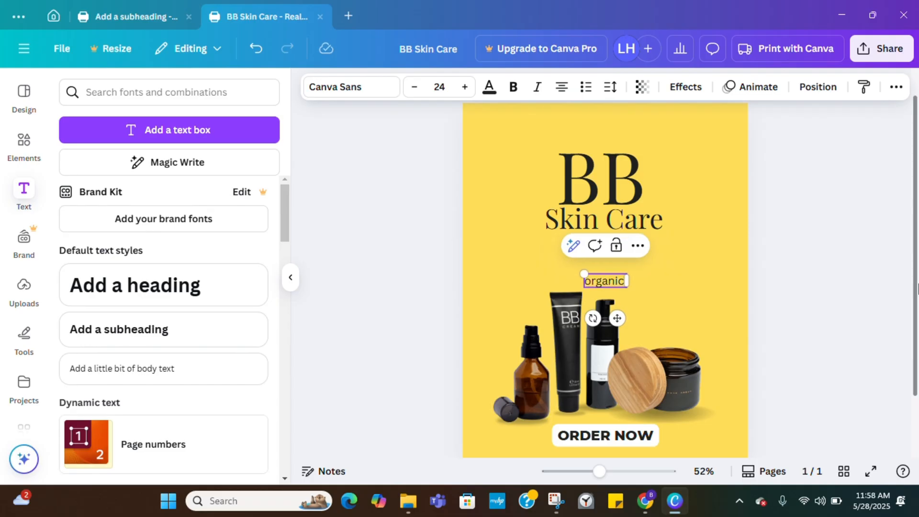
{"action": "type", "text": " skin care"}
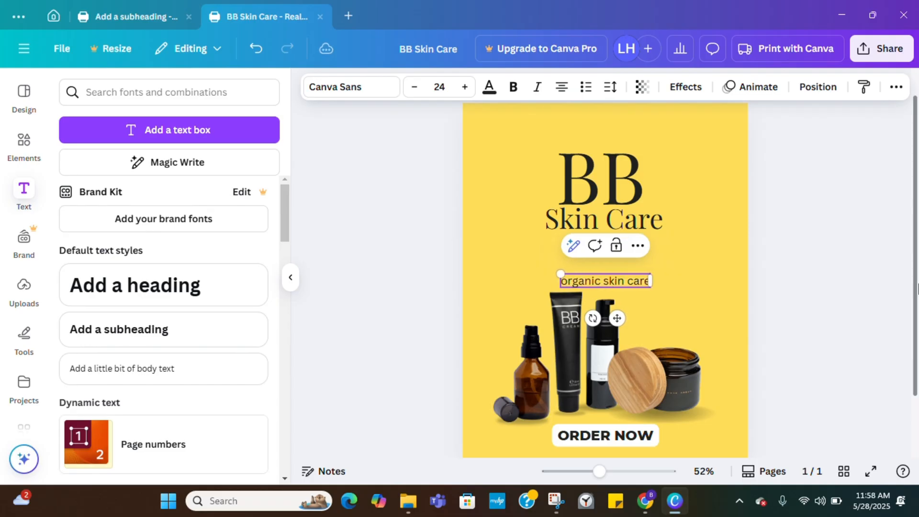
{"action": "type", "text": " made for all"}
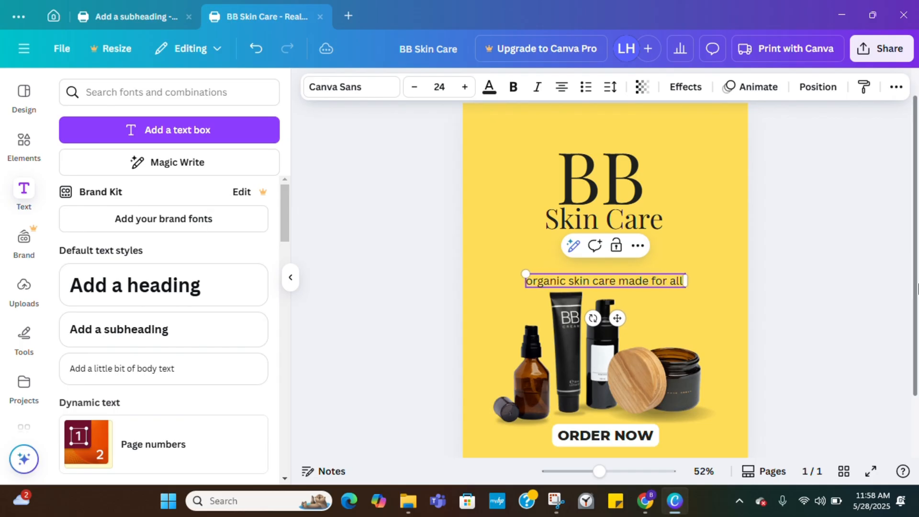
{"action": "type", "text": " skin"}
{"action": "type", "text": " types"}
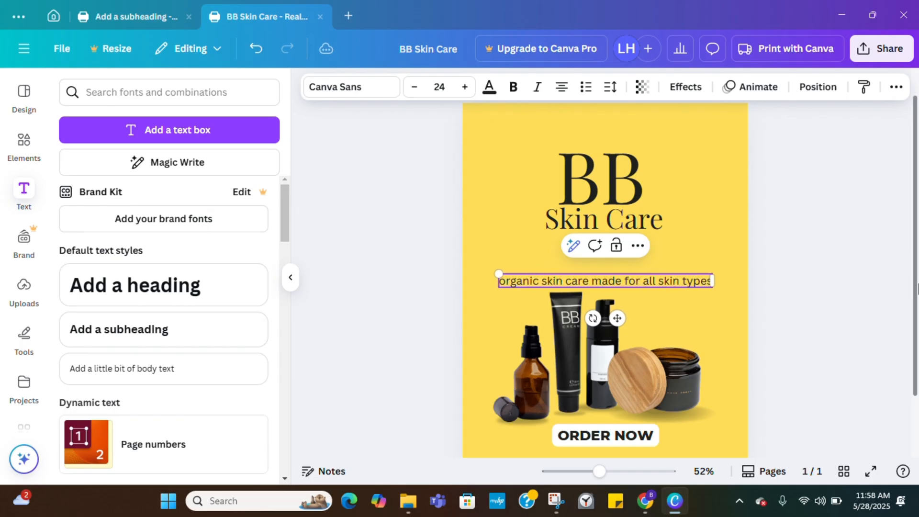
{"action": "left_click", "coordinate": [764, 235]}
{"action": "scroll", "coordinate": [764, 234], "scroll_direction": "down", "scroll_amount": 1}
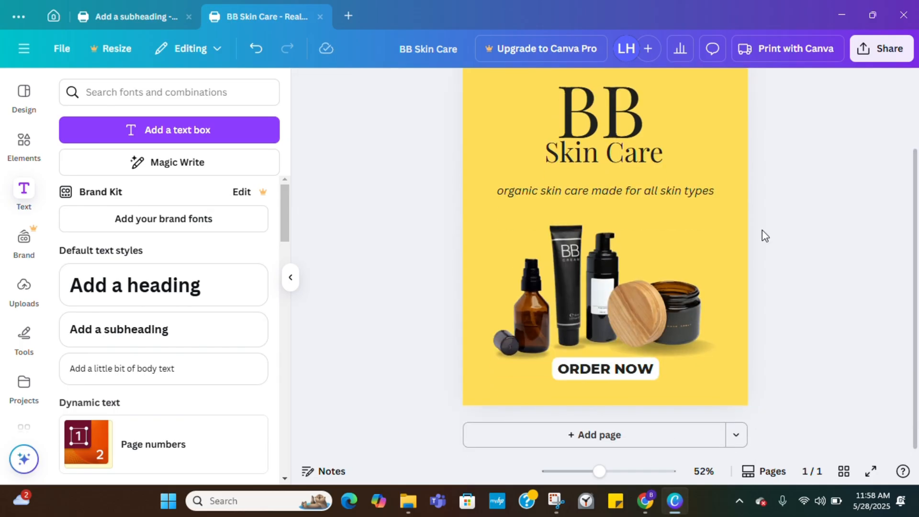
{"action": "scroll", "coordinate": [765, 235], "scroll_direction": "up", "scroll_amount": 2}
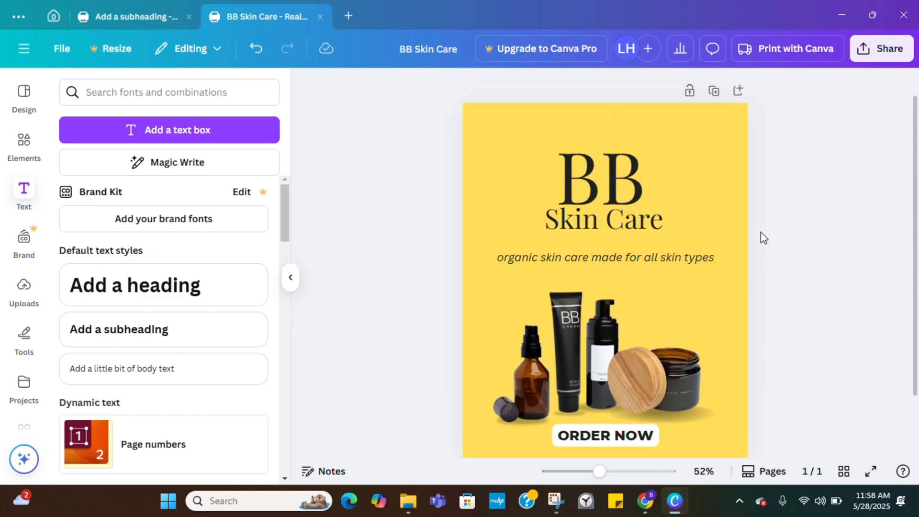
Move the product group up slightly, closer to the tagline.
{"action": "left_click", "coordinate": [660, 358]}
{"action": "left_click_drag", "start_coordinate": [660, 358], "coordinate": [658, 347]}
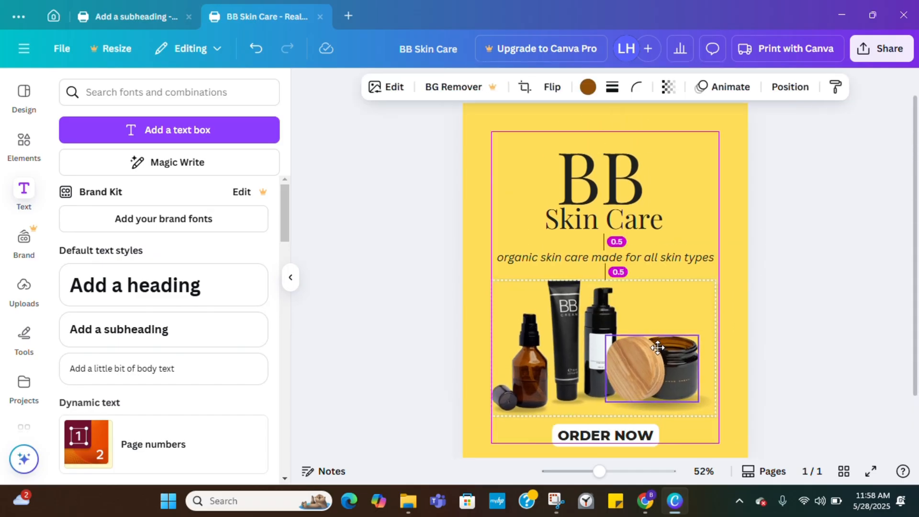
{"action": "left_click", "coordinate": [883, 386]}
Duplicate the tagline, place the copy above the BB heading and change its text to "Visit BBSKINCARE.COM".
{"action": "left_click", "coordinate": [689, 257]}
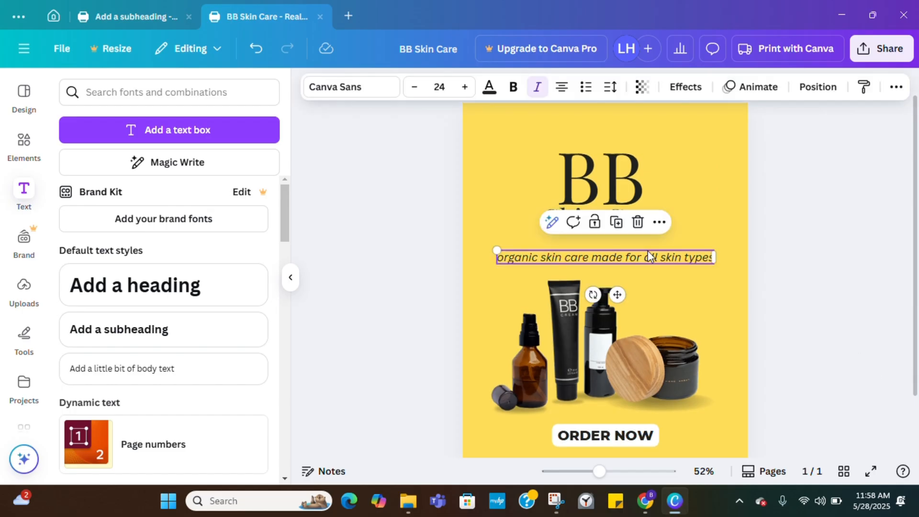
{"action": "left_click", "coordinate": [617, 221]}
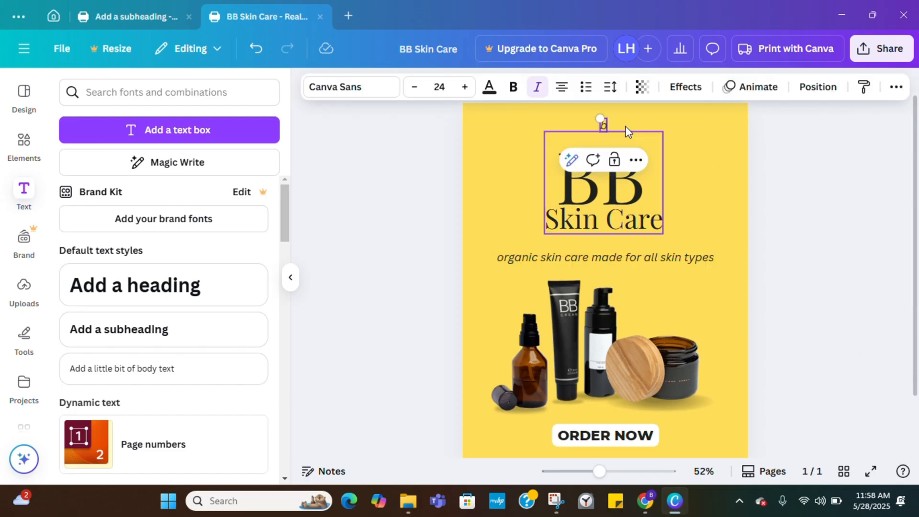
{"action": "type", "text": "bv"}
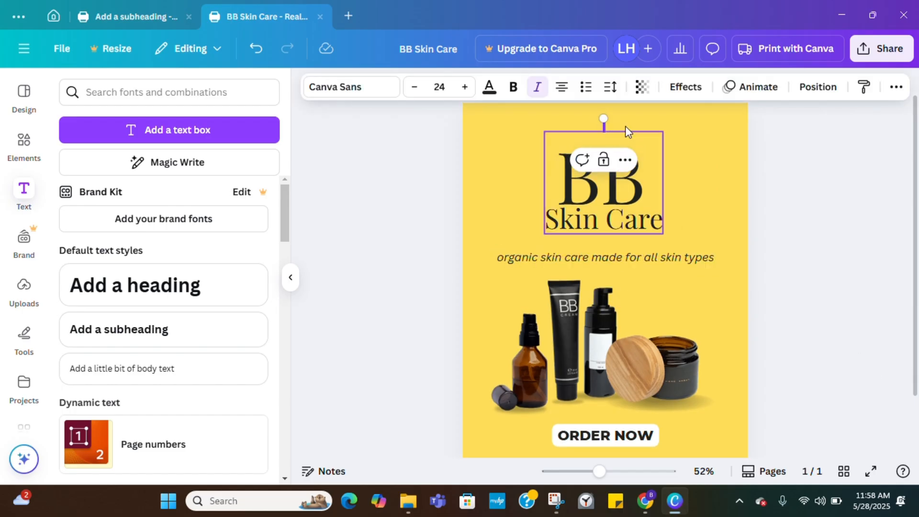
{"action": "type", "text": "isit BB"}
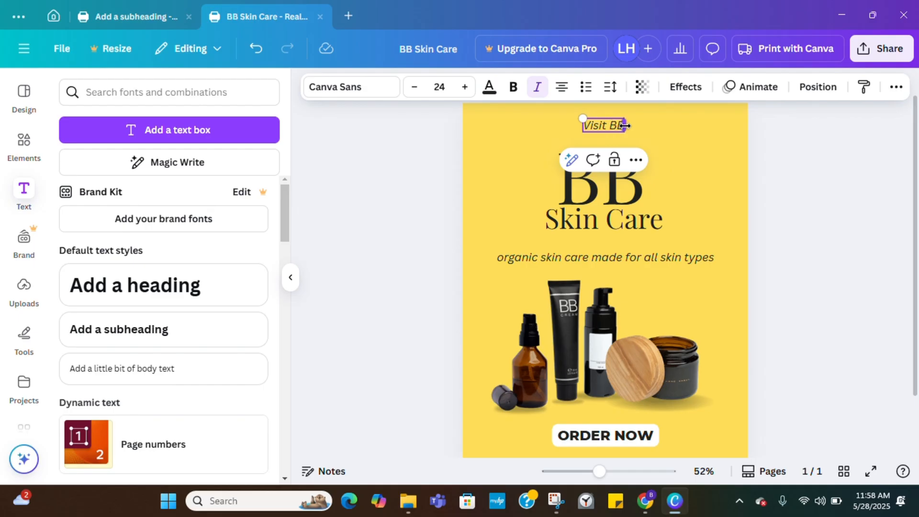
{"action": "type", "text": "SKINCARE"}
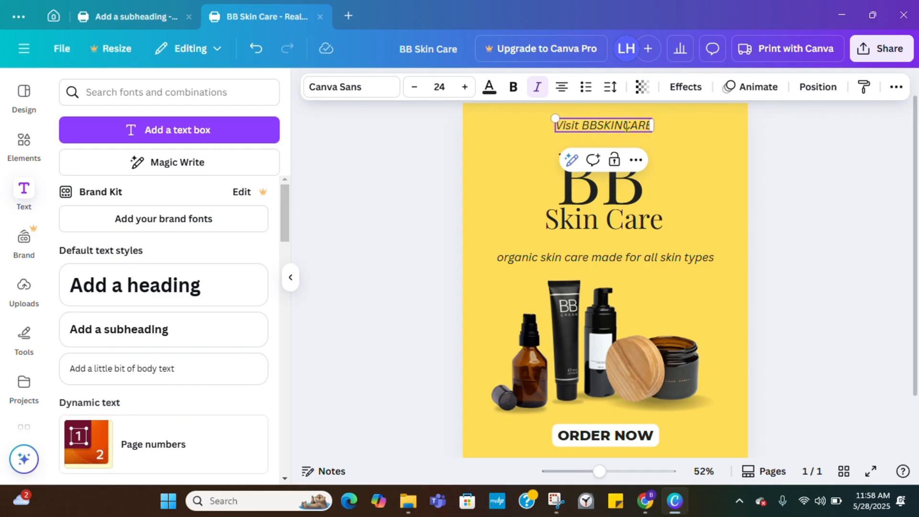
{"action": "type", "text": ">CON"}
{"action": "key", "text": "BackSpace"}
{"action": "key", "text": "BackSpace"}
{"action": "key", "text": "BackSpace"}
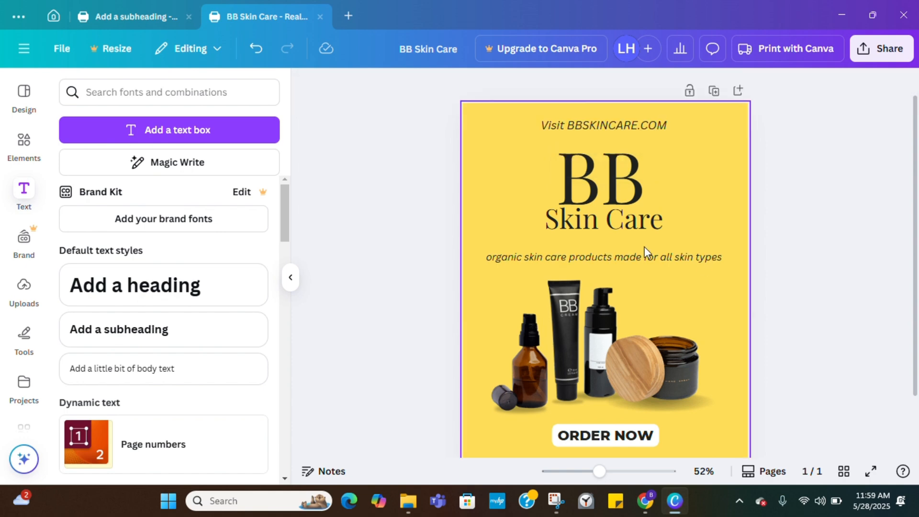
Centre the "organic skin care products made for all skin types" tagline between the heading and the products.
{"action": "left_click", "coordinate": [648, 259]}
{"action": "left_click_drag", "start_coordinate": [648, 258], "coordinate": [651, 255]}
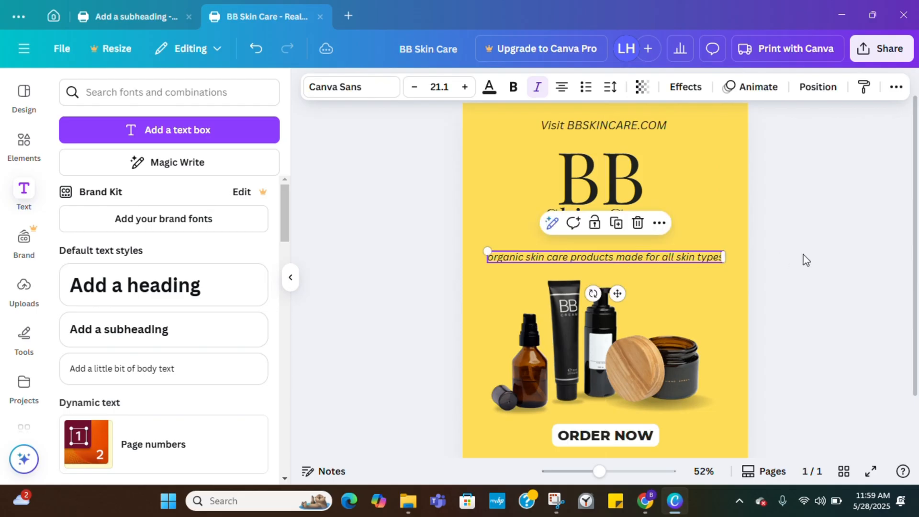
{"action": "left_click", "coordinate": [849, 432]}
{"action": "scroll", "coordinate": [829, 385], "scroll_direction": "down", "scroll_amount": 3}
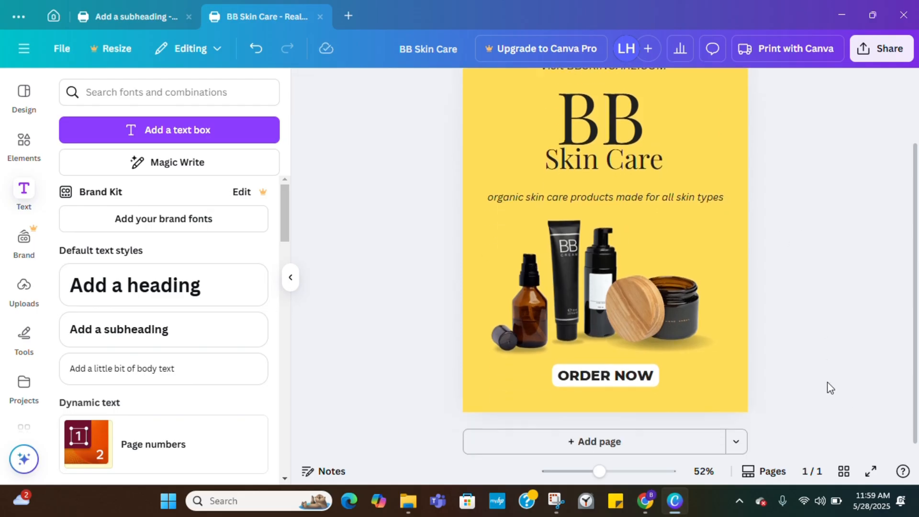
{"action": "scroll", "coordinate": [829, 382], "scroll_direction": "up", "scroll_amount": 3}
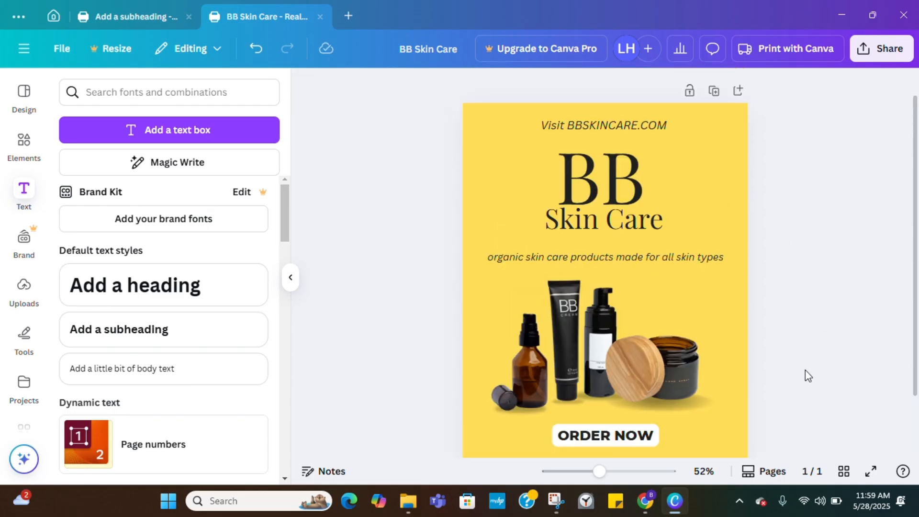
Add the photo of the smiling woman in a straw hat from the "Lady skin care" photos and move it up the page.
{"action": "left_click", "coordinate": [24, 148]}
{"action": "scroll", "coordinate": [202, 224], "scroll_direction": "down", "scroll_amount": 5}
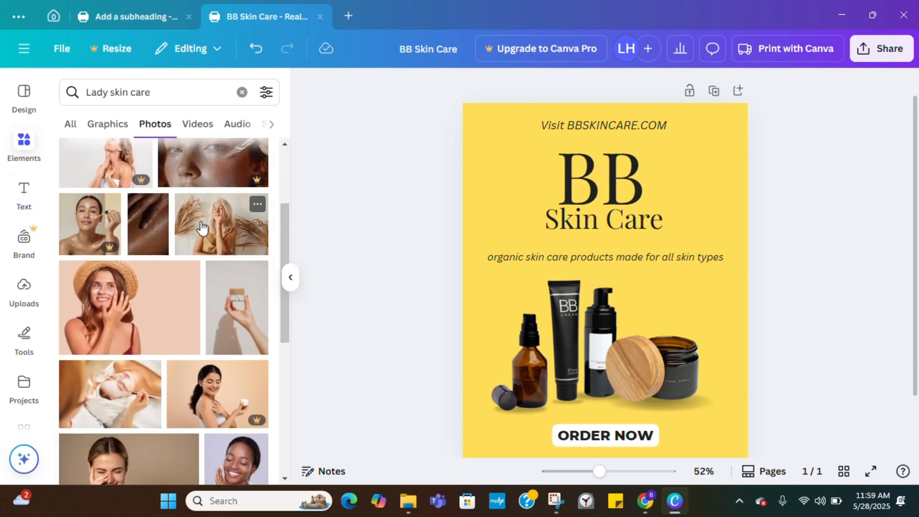
{"action": "scroll", "coordinate": [211, 287], "scroll_direction": "down", "scroll_amount": 2}
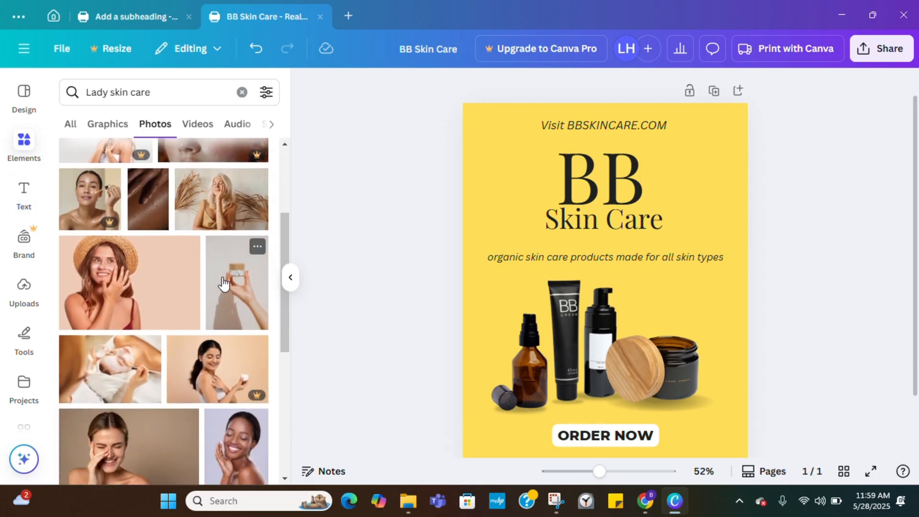
{"action": "left_click", "coordinate": [77, 236]}
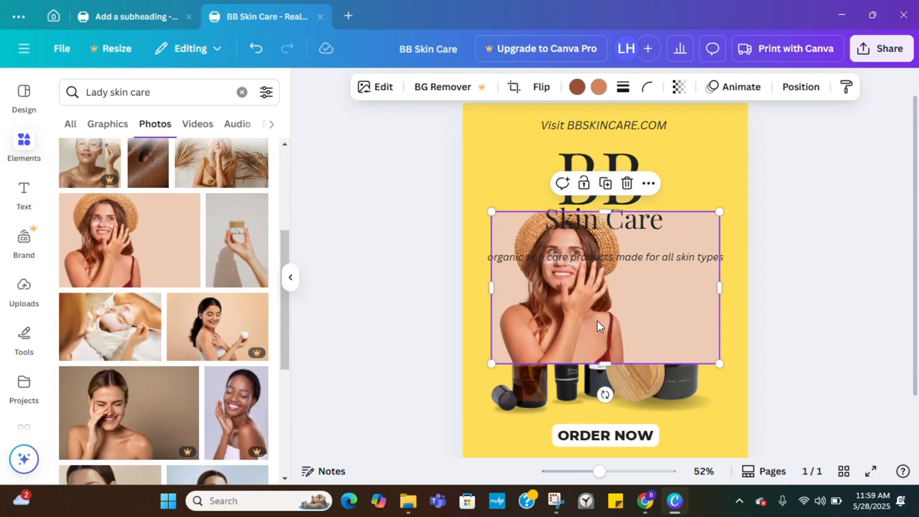
{"action": "left_click_drag", "start_coordinate": [599, 321], "coordinate": [587, 246]}
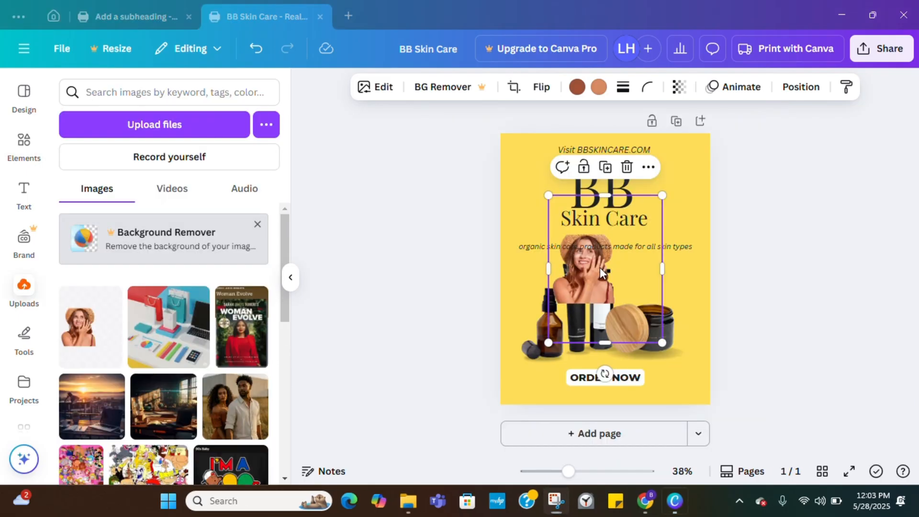
Enlarge the background-free cutout of the woman and position it beside the products in the flyer's lower right corner.
{"action": "left_click_drag", "start_coordinate": [600, 268], "coordinate": [552, 368]}
{"action": "left_click_drag", "start_coordinate": [555, 446], "coordinate": [552, 407]}
{"action": "left_click_drag", "start_coordinate": [614, 298], "coordinate": [690, 152]}
{"action": "mouse_move", "coordinate": [566, 338]}
{"action": "left_mouse_down"}
{"action": "mouse_move", "coordinate": [623, 328]}
{"action": "mouse_move", "coordinate": [669, 335]}
{"action": "mouse_move", "coordinate": [551, 332]}
{"action": "mouse_move", "coordinate": [558, 336]}
{"action": "left_mouse_up"}
{"action": "left_click_drag", "start_coordinate": [616, 262], "coordinate": [616, 259]}
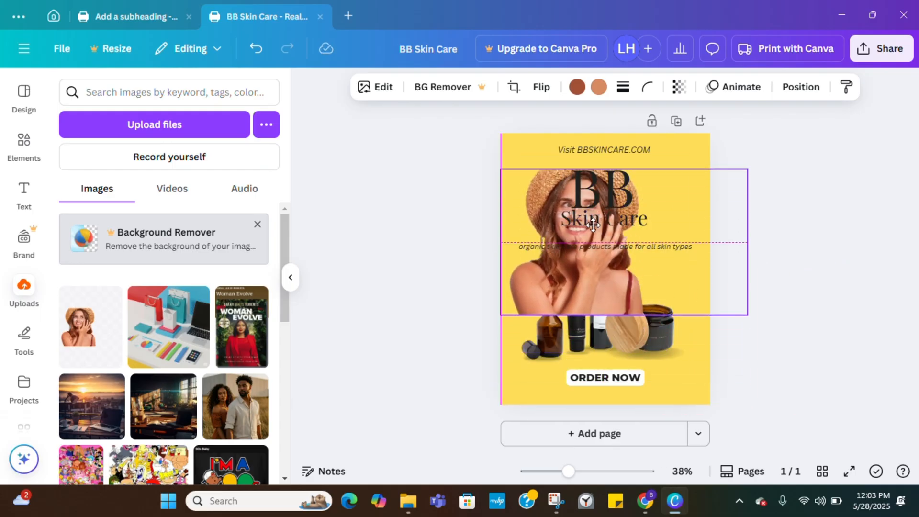
{"action": "left_click_drag", "start_coordinate": [626, 240], "coordinate": [619, 205]}
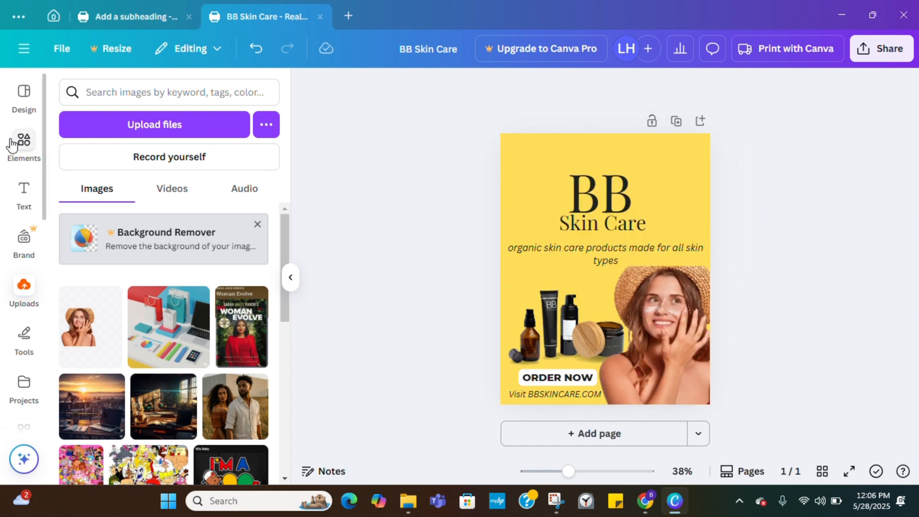
Replace the cutout with the original straw-hat woman photo and add a peach rectangle behind the BB Skin Care heading.
{"action": "left_click", "coordinate": [14, 144]}
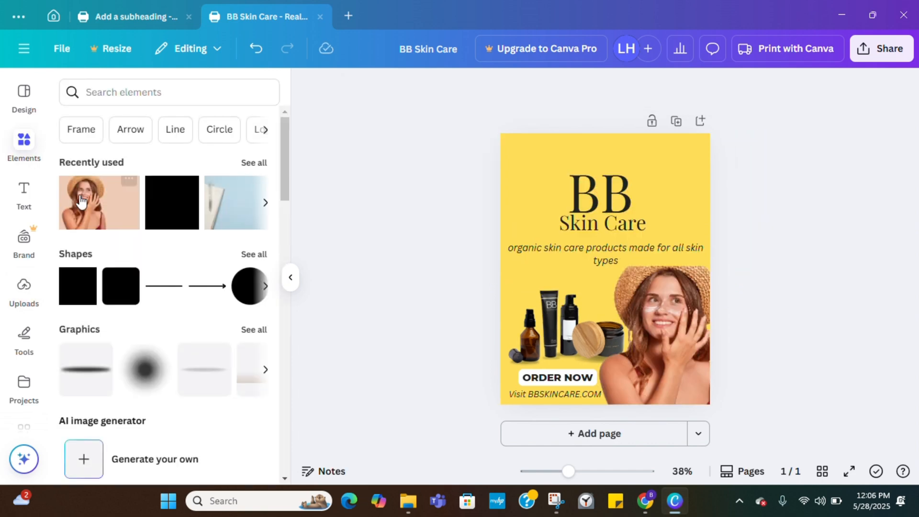
{"action": "left_click_drag", "start_coordinate": [81, 201], "coordinate": [666, 335]}
{"action": "left_click", "coordinate": [85, 278]}
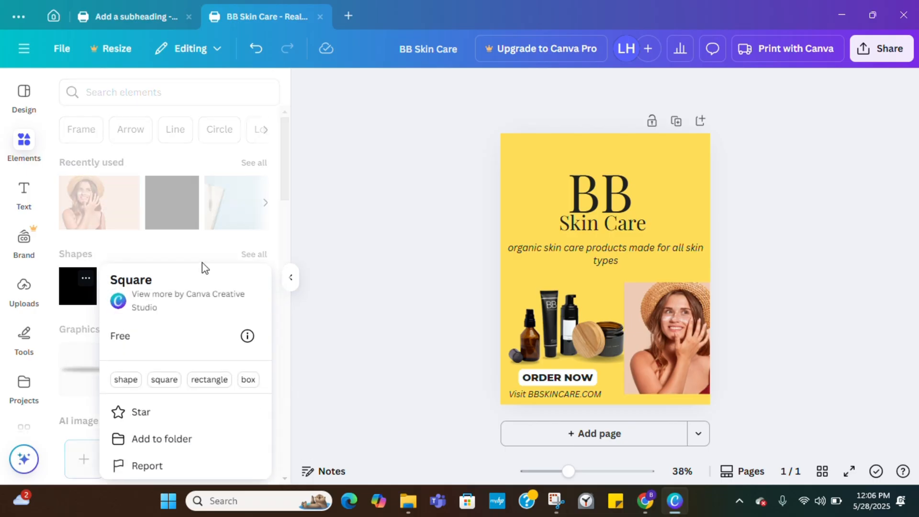
{"action": "left_click_drag", "start_coordinate": [77, 285], "coordinate": [541, 212]}
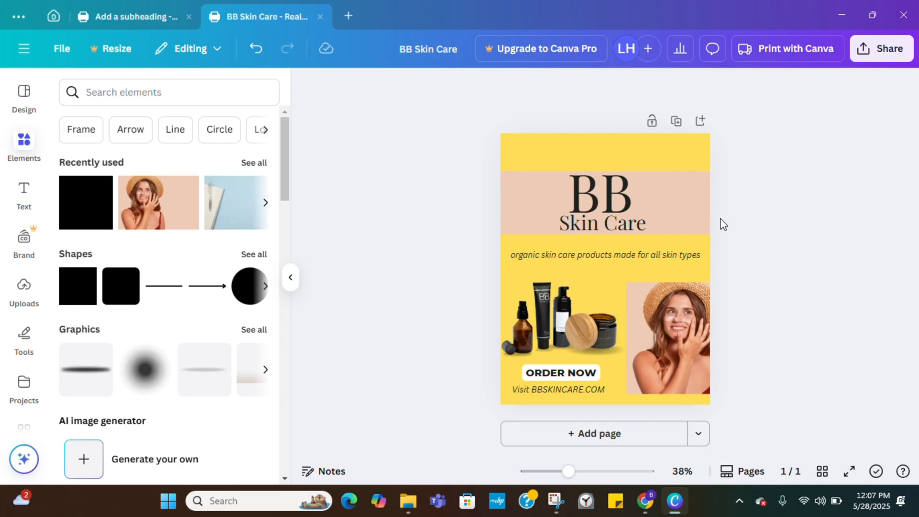
Try to stretch the peach rectangle behind the heading upward to a height of about 3.2.
{"action": "left_click_drag", "start_coordinate": [619, 166], "coordinate": [611, 142]}
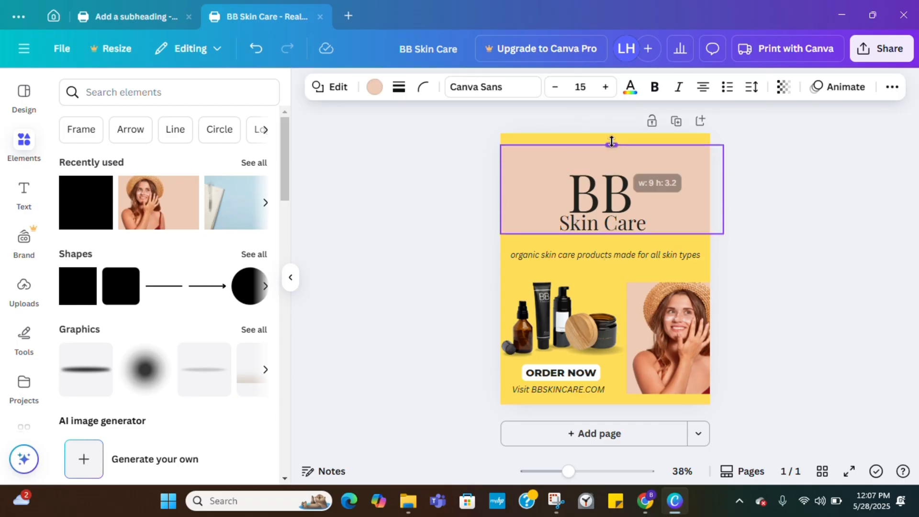
{"action": "key", "text": "ctrl+z"}
{"action": "left_click", "coordinate": [769, 230]}
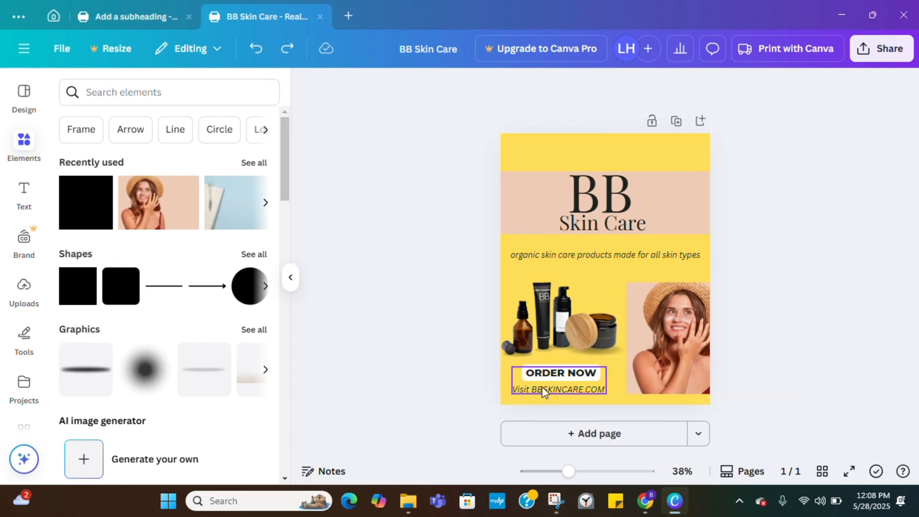
Undo the recent layout edits one after another, back to the product-only flyer without the woman.
{"action": "key", "text": "ctrl+y"}
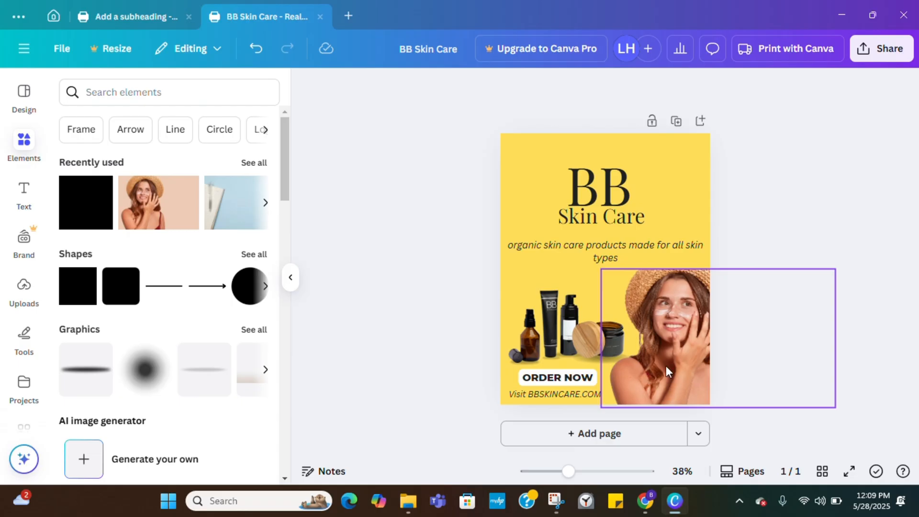
{"action": "left_click", "coordinate": [256, 48]}
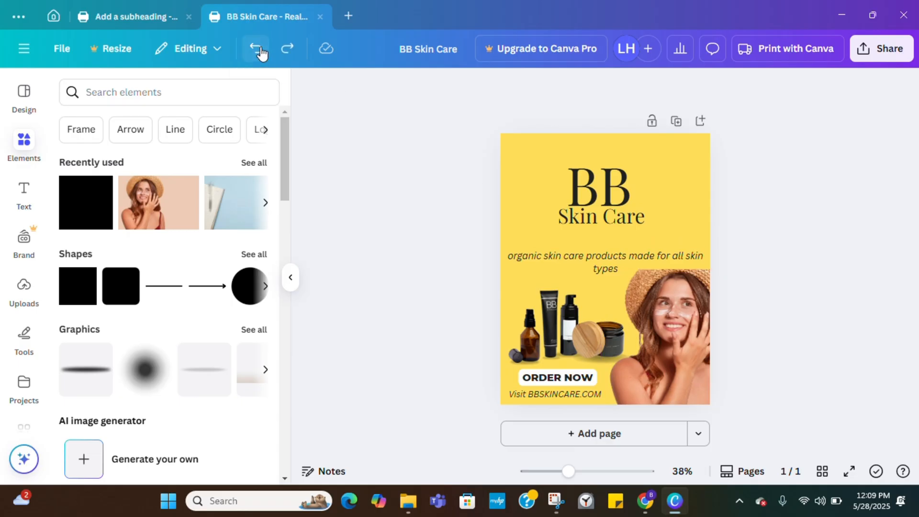
{"action": "left_click", "coordinate": [256, 48]}
{"action": "left_click", "coordinate": [257, 49]}
{"action": "left_click", "coordinate": [258, 48]}
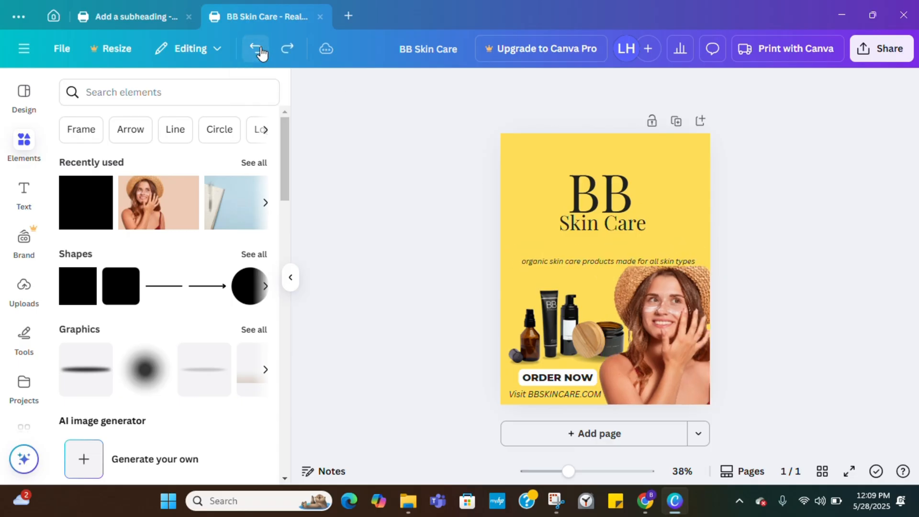
{"action": "left_click", "coordinate": [257, 49]}
{"action": "left_click", "coordinate": [257, 49]}
{"action": "left_click", "coordinate": [257, 49]}
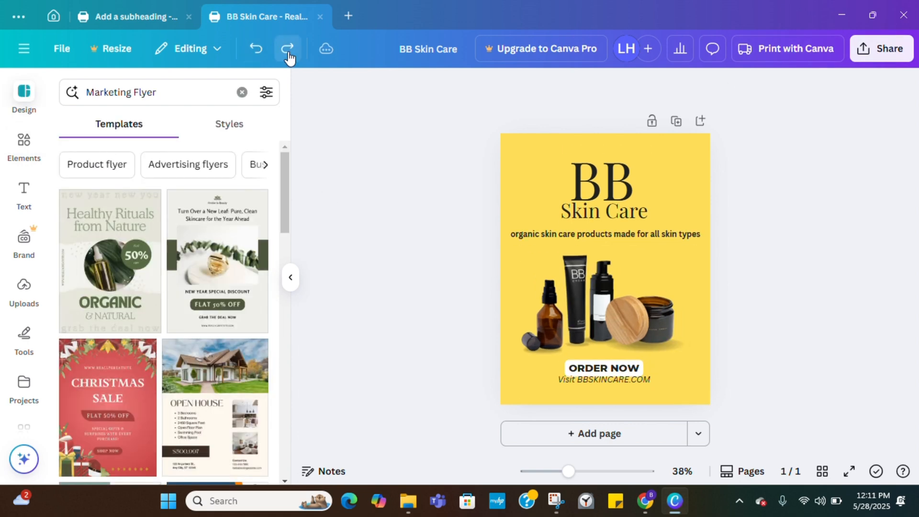
Redo the undone adjustments to the ORDER NOW label and the website line below it.
{"action": "left_click", "coordinate": [288, 54]}
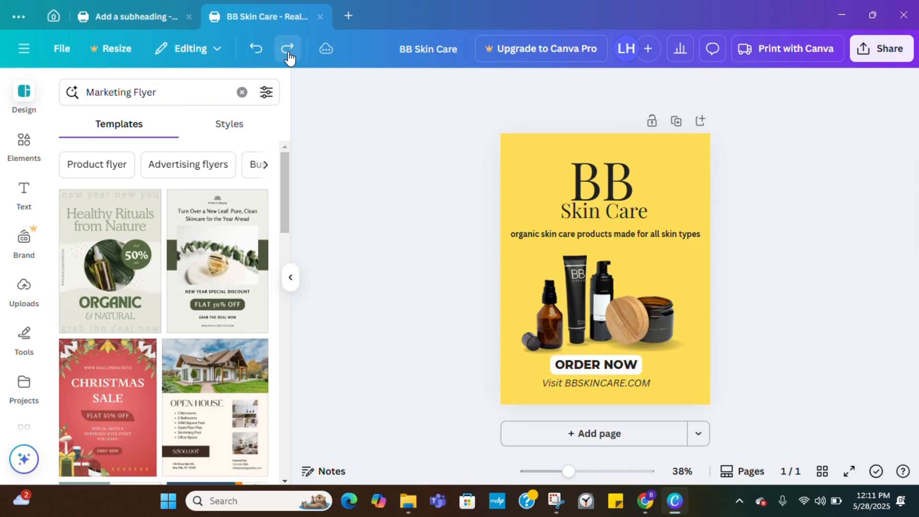
{"action": "left_click", "coordinate": [288, 54]}
{"action": "left_click", "coordinate": [287, 54]}
{"action": "left_click", "coordinate": [288, 53]}
Delete the blank fourth page from the overview of all pages.
{"action": "scroll", "coordinate": [790, 397], "scroll_direction": "up", "scroll_amount": 5}
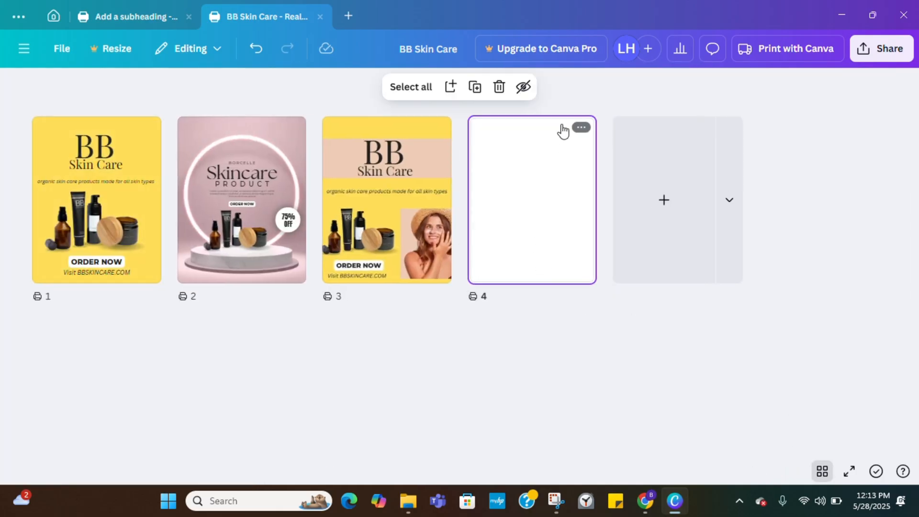
{"action": "mouse_move", "coordinate": [582, 130]}
{"action": "left_mouse_down"}
{"action": "mouse_move", "coordinate": [581, 142]}
{"action": "mouse_move", "coordinate": [580, 132]}
{"action": "left_mouse_up"}
{"action": "left_click", "coordinate": [578, 129]}
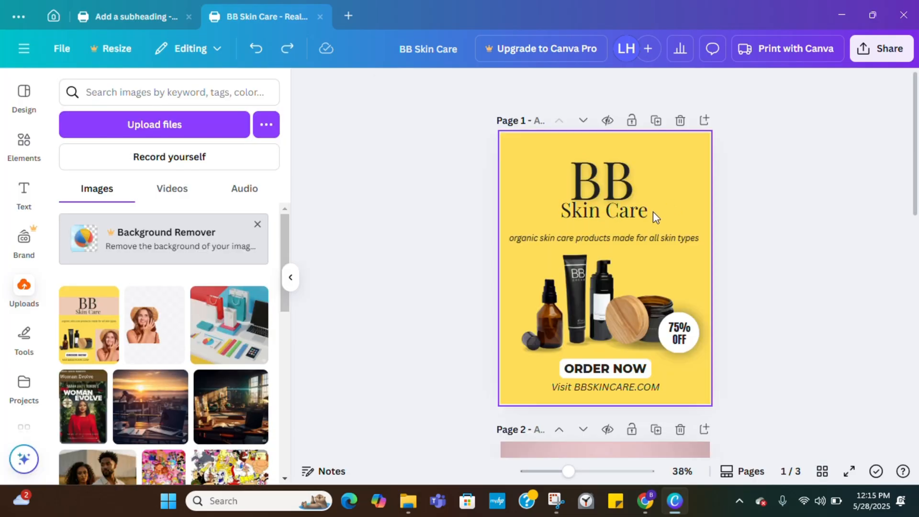
Examine the original pink Skincare Product template on page 2 for comparison with the yellow flyer on page 1.
{"action": "scroll", "coordinate": [760, 200], "scroll_direction": "down", "scroll_amount": 5}
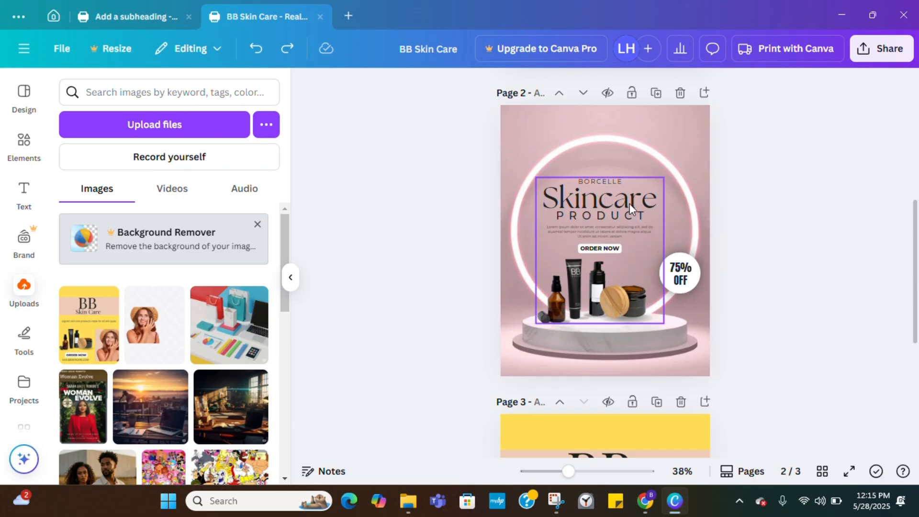
{"action": "left_click", "coordinate": [622, 192]}
{"action": "scroll", "coordinate": [621, 192], "scroll_direction": "up", "scroll_amount": 2}
{"action": "left_click", "coordinate": [807, 286]}
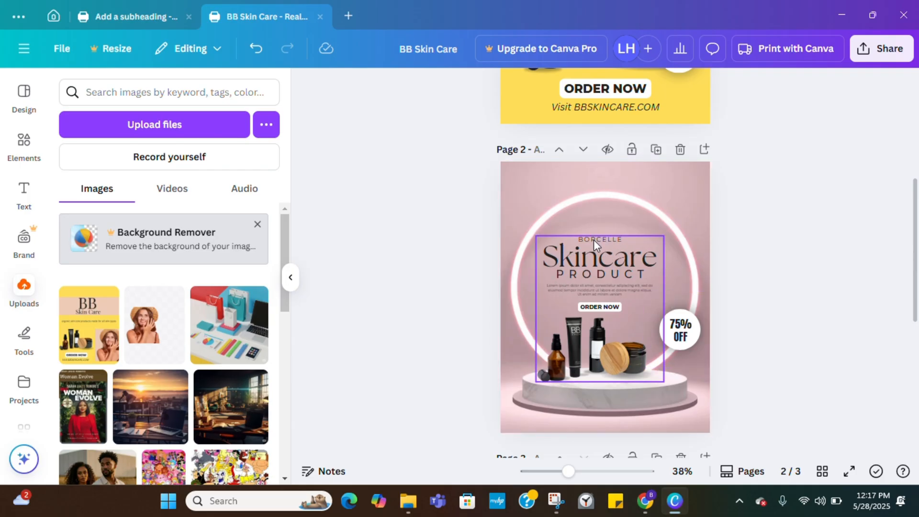
{"action": "scroll", "coordinate": [646, 213], "scroll_direction": "up", "scroll_amount": 5}
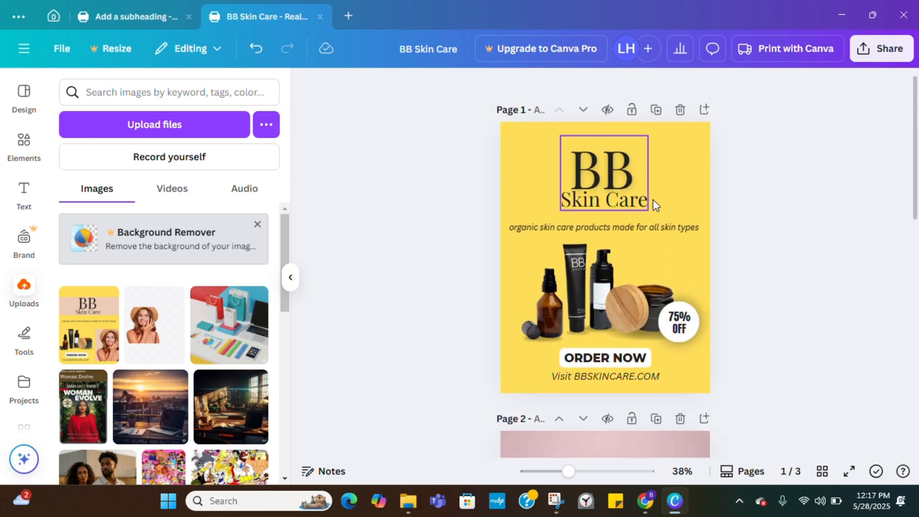
Inspect the BB Skin Care heading and the organic tagline on page 1, and compare that flyer with the other two pages.
{"action": "left_click", "coordinate": [645, 210]}
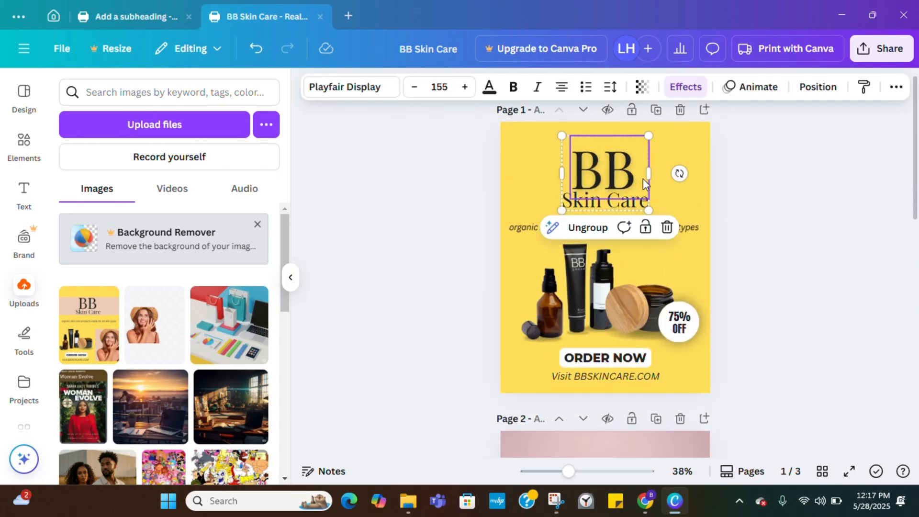
{"action": "left_click", "coordinate": [748, 257]}
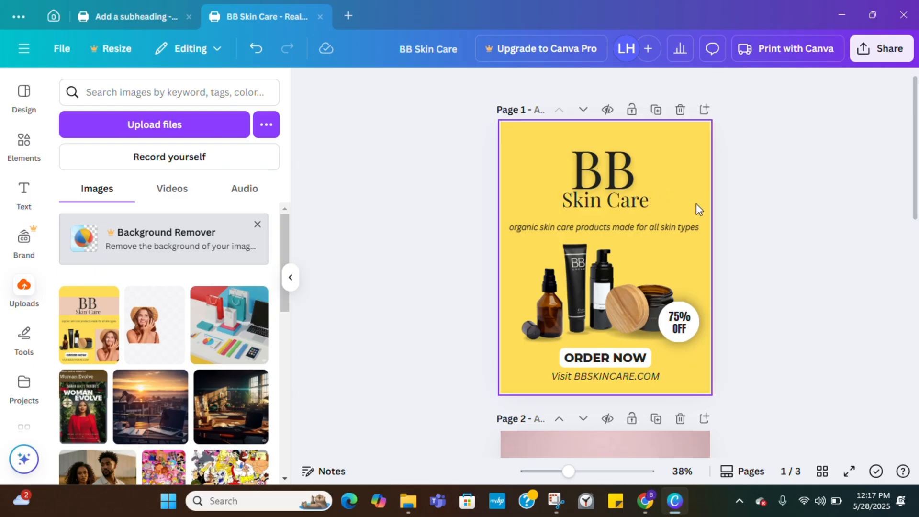
{"action": "left_click", "coordinate": [637, 228]}
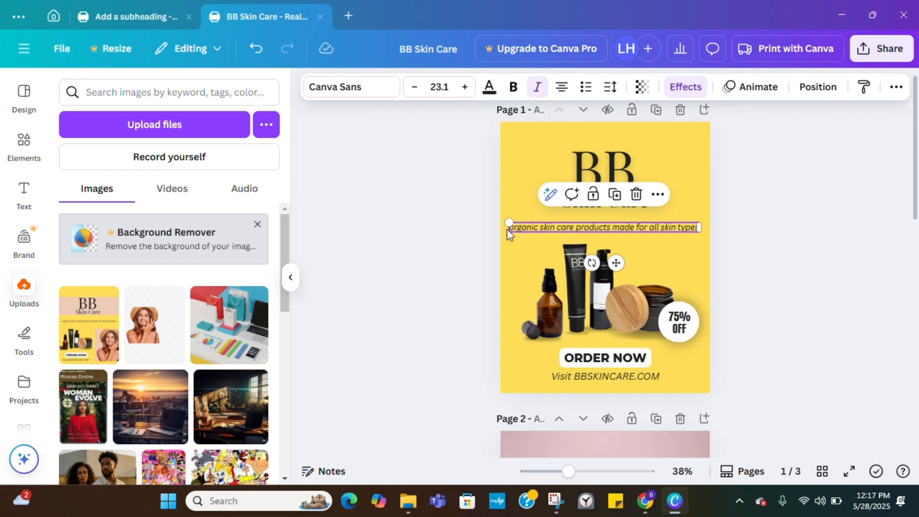
{"action": "left_click", "coordinate": [808, 248]}
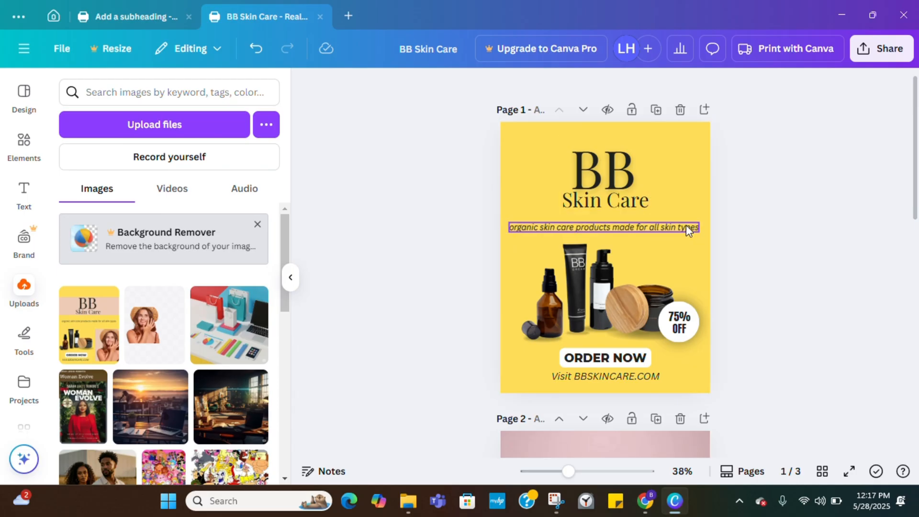
{"action": "scroll", "coordinate": [761, 222], "scroll_direction": "down", "scroll_amount": 3}
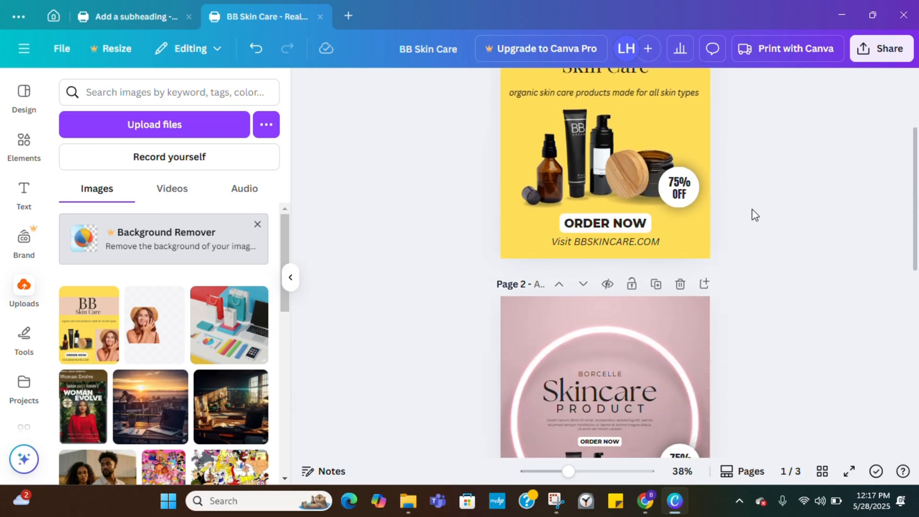
{"action": "scroll", "coordinate": [731, 262], "scroll_direction": "up", "scroll_amount": 3}
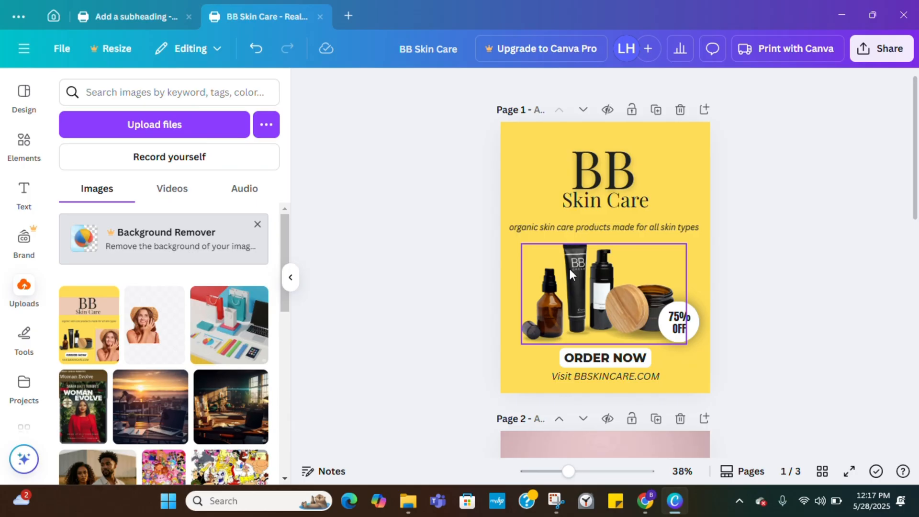
{"action": "scroll", "coordinate": [766, 261], "scroll_direction": "down", "scroll_amount": 12}
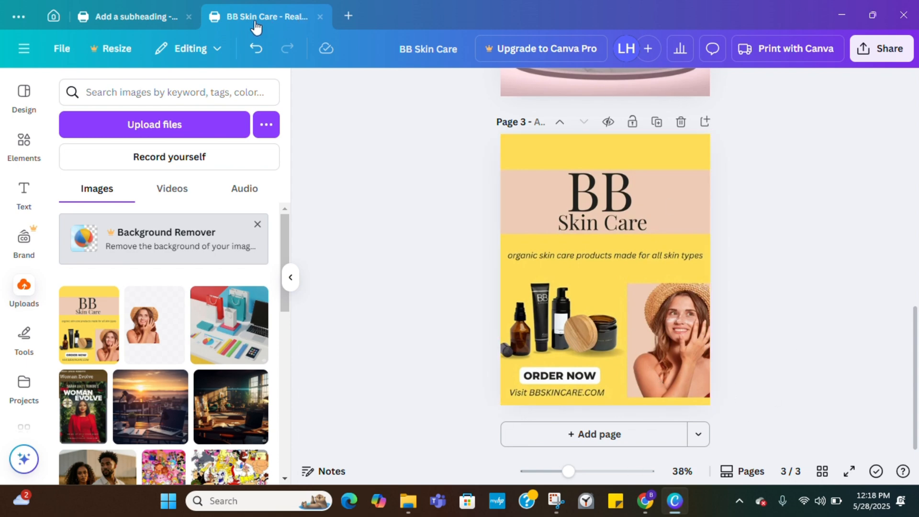
Switch to the "Add a subheading" design and review its numbered promotional design tips across the three pages.
{"action": "left_click", "coordinate": [128, 17]}
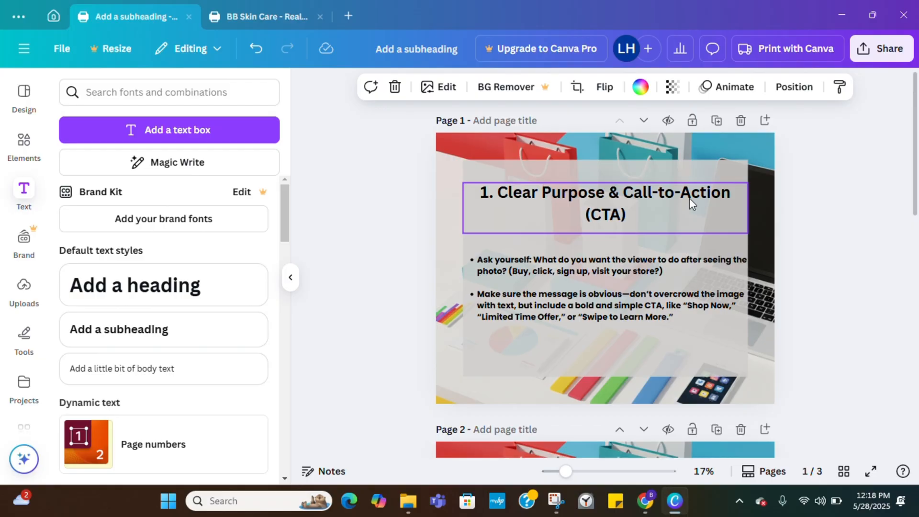
{"action": "scroll", "coordinate": [599, 199], "scroll_direction": "down", "scroll_amount": 6}
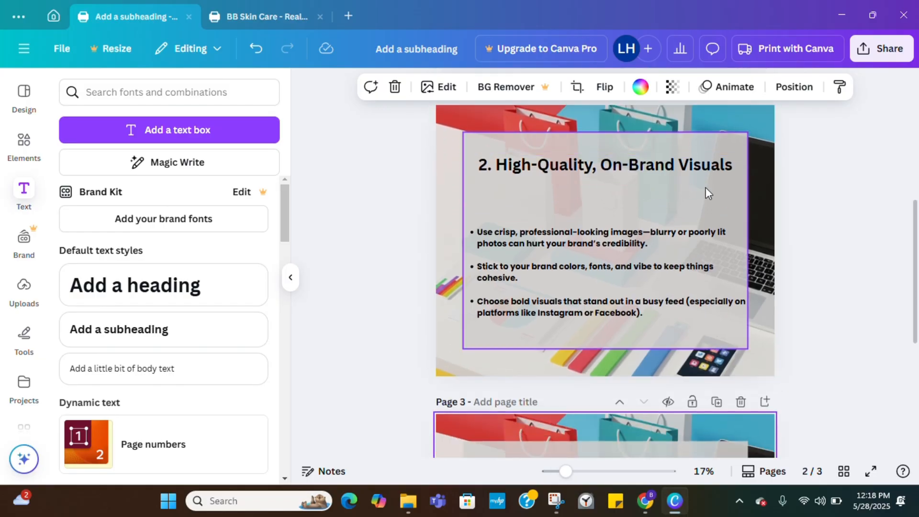
{"action": "scroll", "coordinate": [479, 177], "scroll_direction": "down", "scroll_amount": 3}
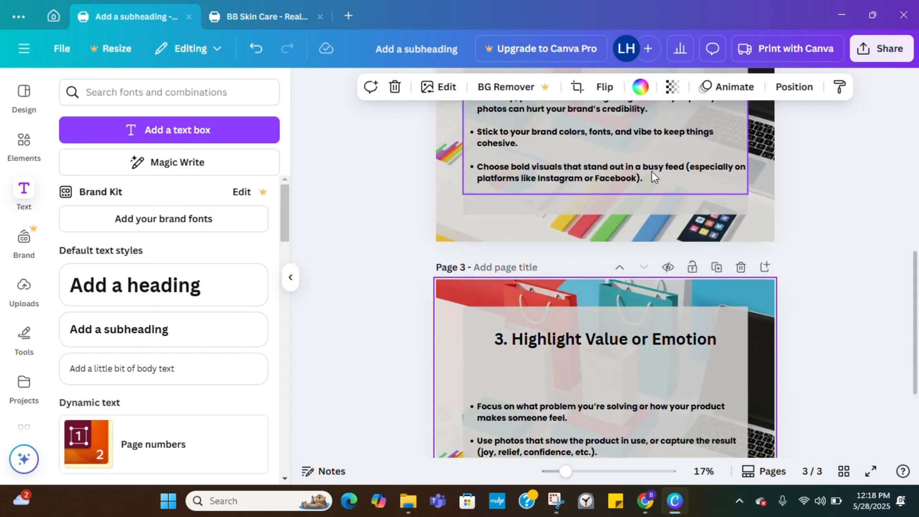
Return to the BB Skin Care design and compare the original template on page 2 with the page 3 variant featuring the woman.
{"action": "left_click", "coordinate": [267, 17]}
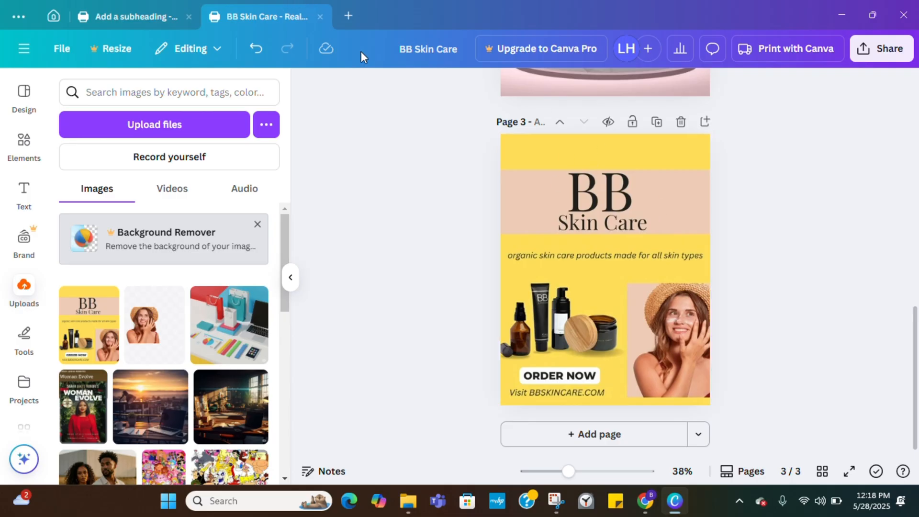
{"action": "scroll", "coordinate": [427, 176], "scroll_direction": "up", "scroll_amount": 5}
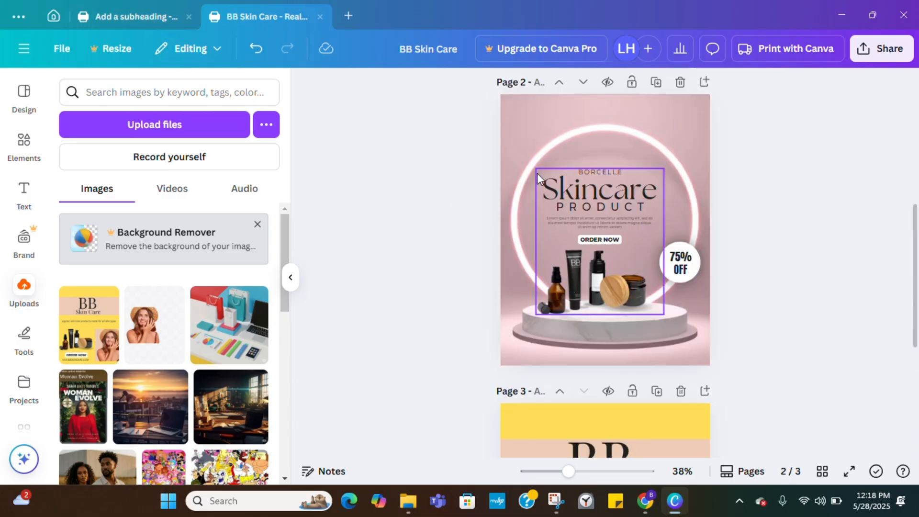
{"action": "scroll", "coordinate": [551, 216], "scroll_direction": "down", "scroll_amount": 5}
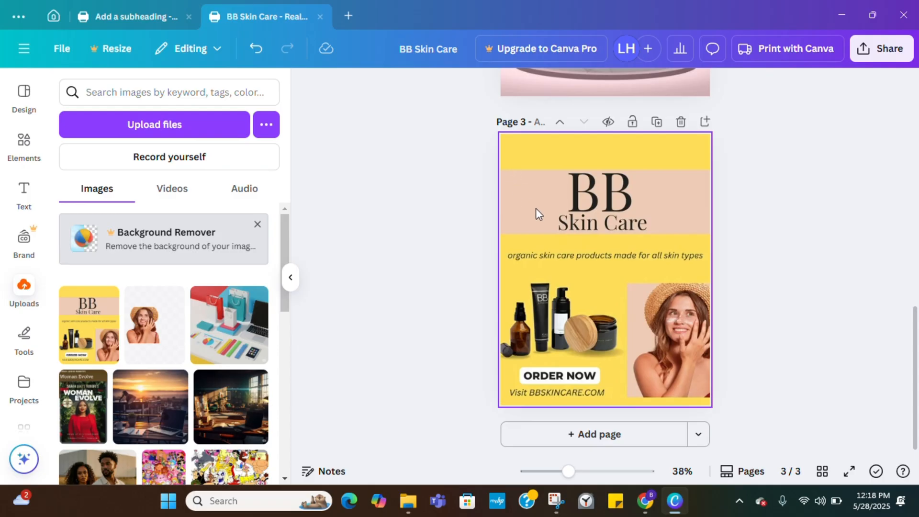
{"action": "left_click", "coordinate": [532, 196]}
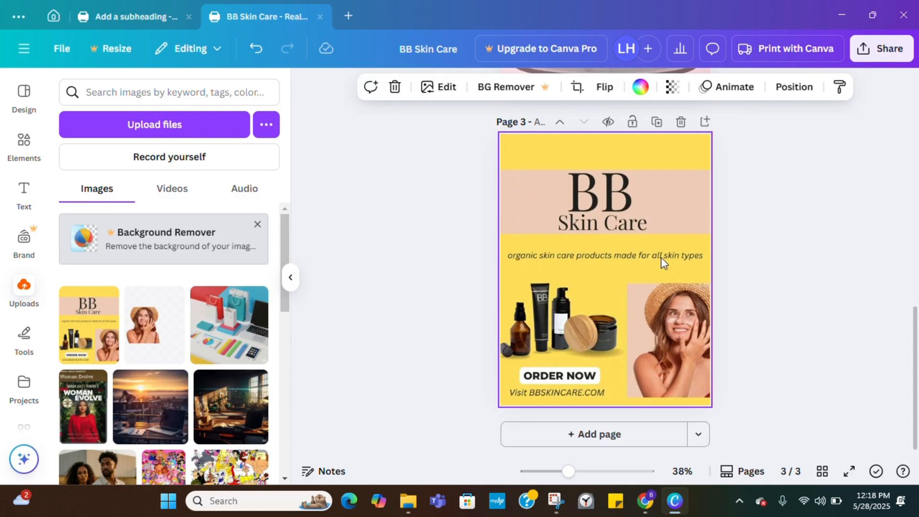